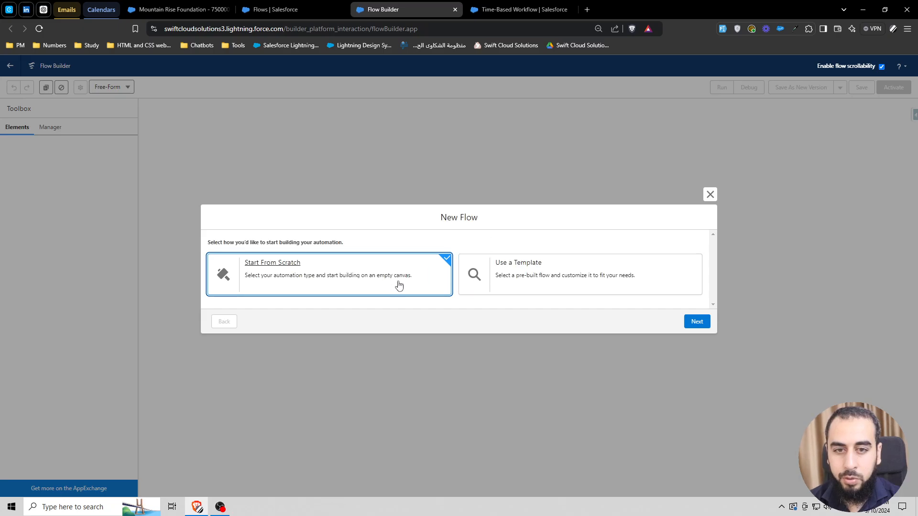
Create a new record-triggered flow from scratch
click(702, 324)
click(502, 148)
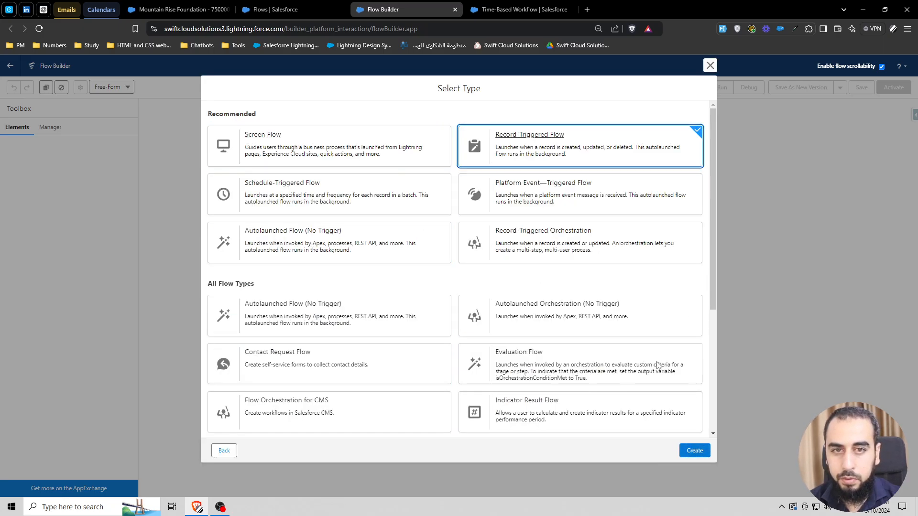
click(694, 450)
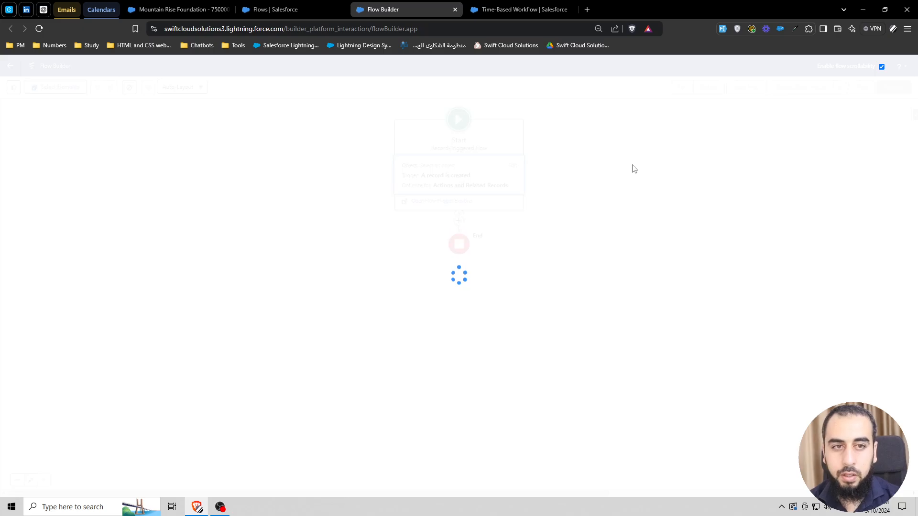
Set the triggering object to Gift Transaction and trigger the flow when a record is created or updated
click(580, 182)
text(gift tr)
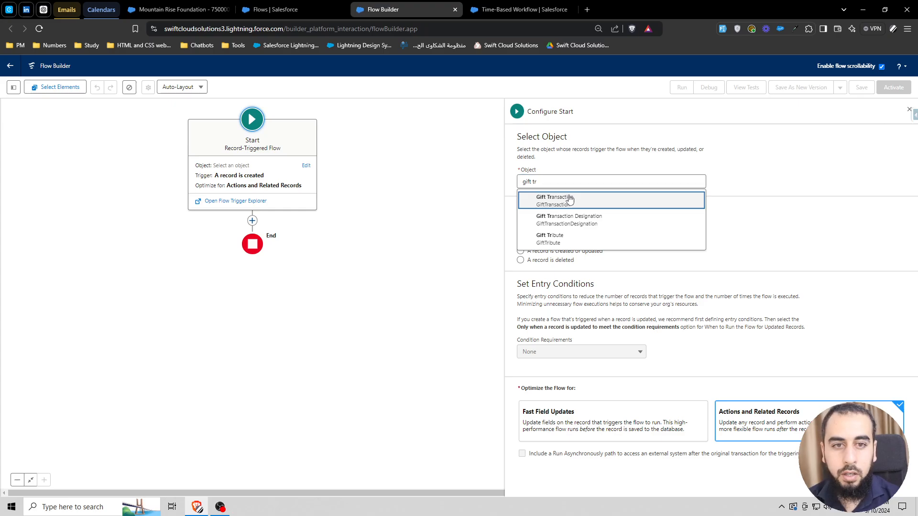
click(573, 201)
click(581, 252)
Set the entry condition requirements to Formula Evaluates to True and enlarge the formula box
click(592, 360)
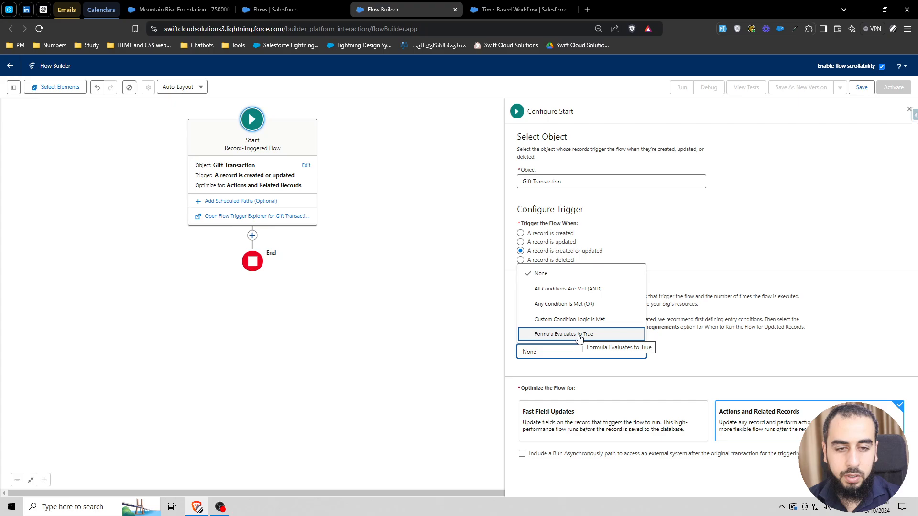
click(579, 337)
drag(556, 252, 610, 254)
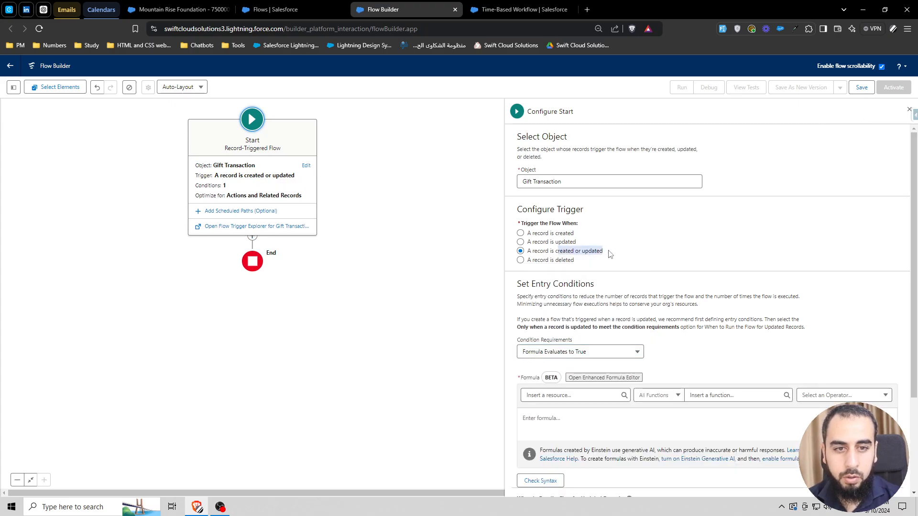
scroll(610, 254, down, 1)
click(649, 282)
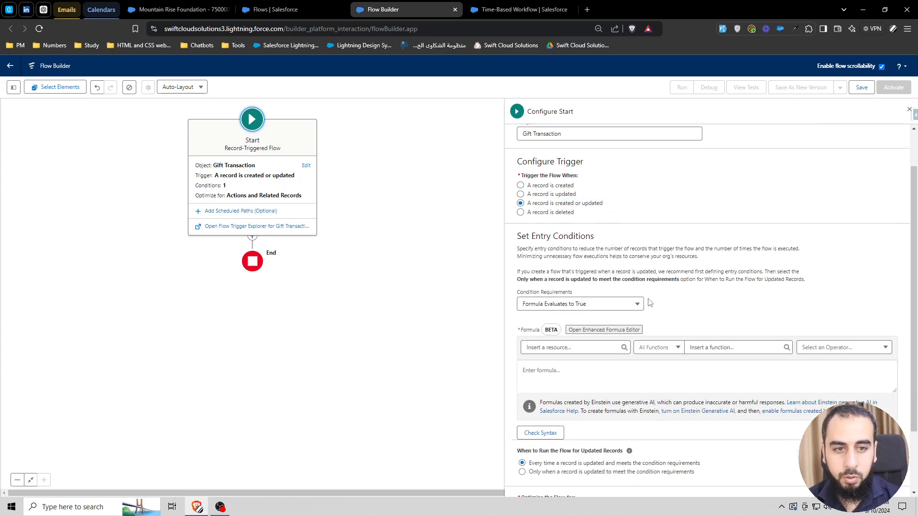
scroll(635, 310, down, 1)
drag(895, 342, 893, 376)
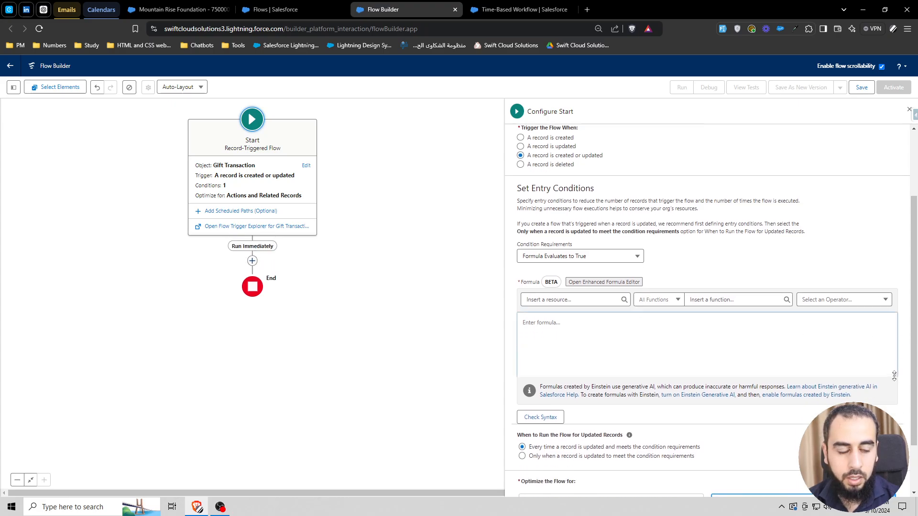
Begin the entry formula with the ISNEW() function followed by the && operator
click(674, 329)
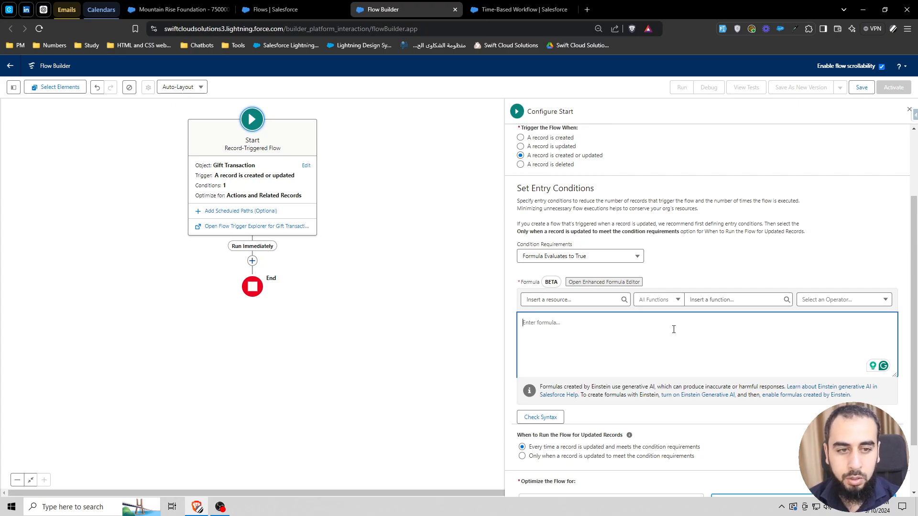
click(707, 301)
text(isnew)
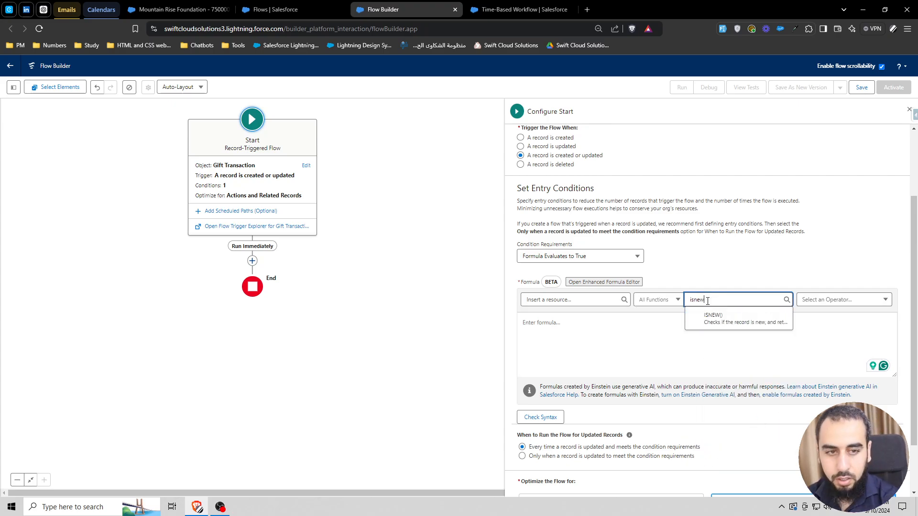
click(715, 318)
click(587, 323)
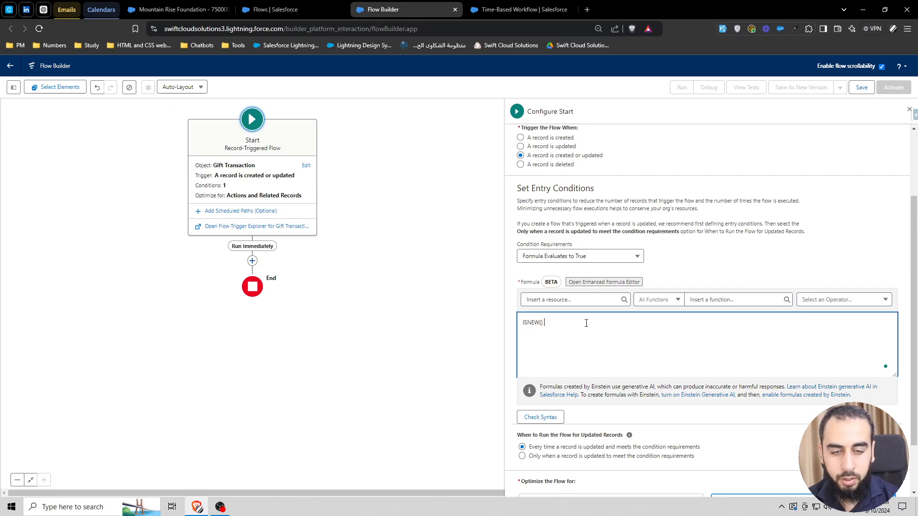
text(&&)
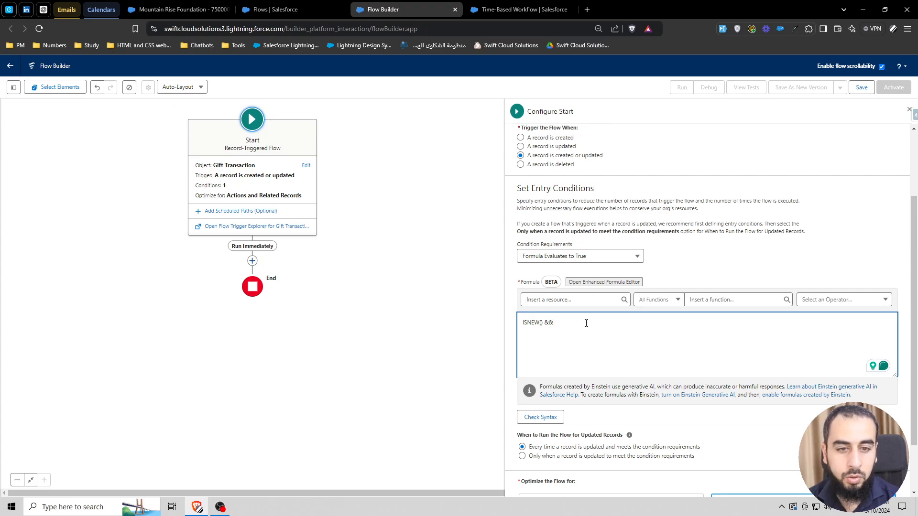
Append the ISPICKVAL function to the formula with {!$Record.Status} as its picklist field
click(715, 300)
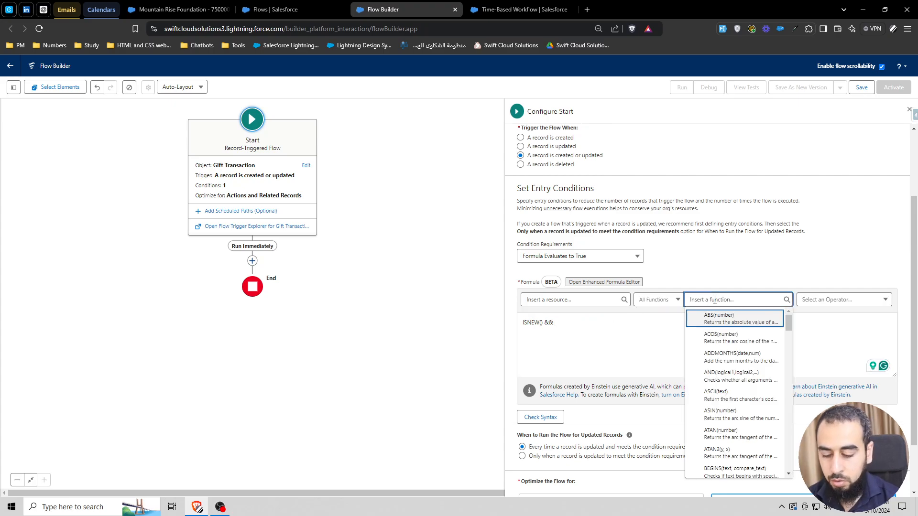
text(ispik)
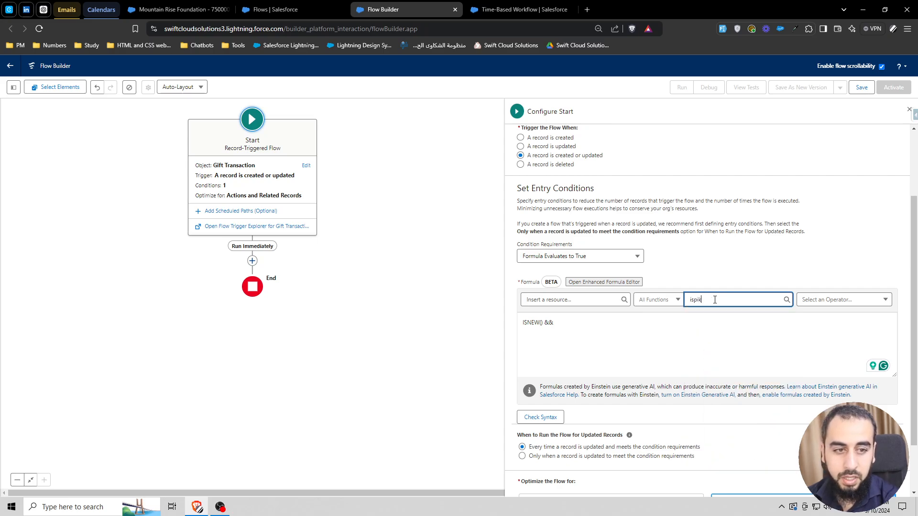
key(BackSpace)
click(709, 319)
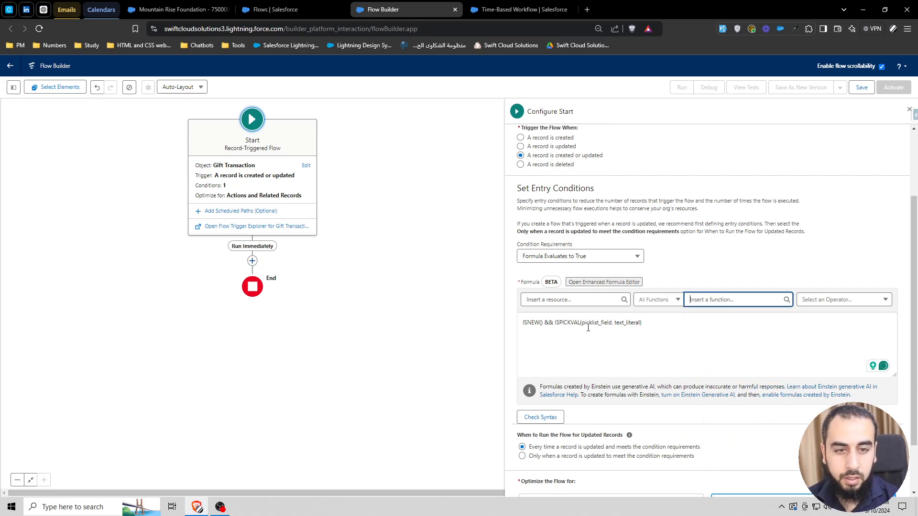
double_click(589, 323)
click(565, 300)
text(rec)
click(564, 281)
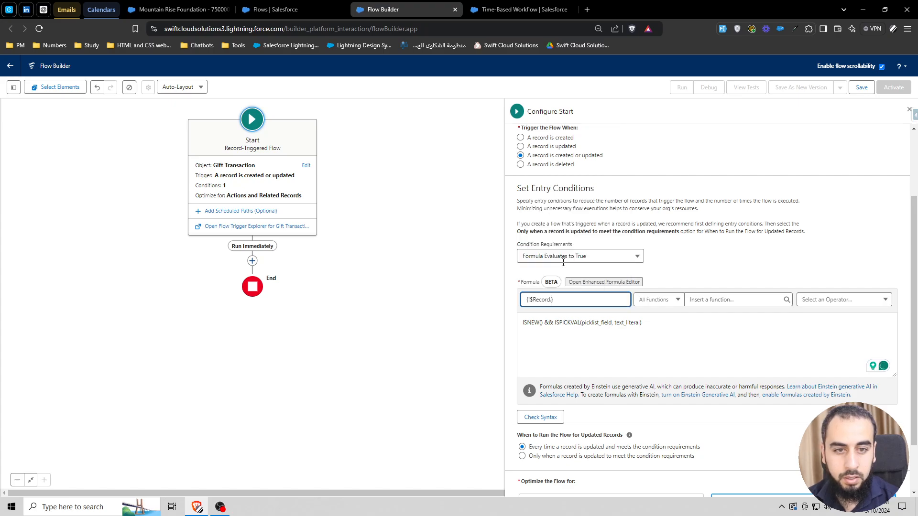
text(.stat)
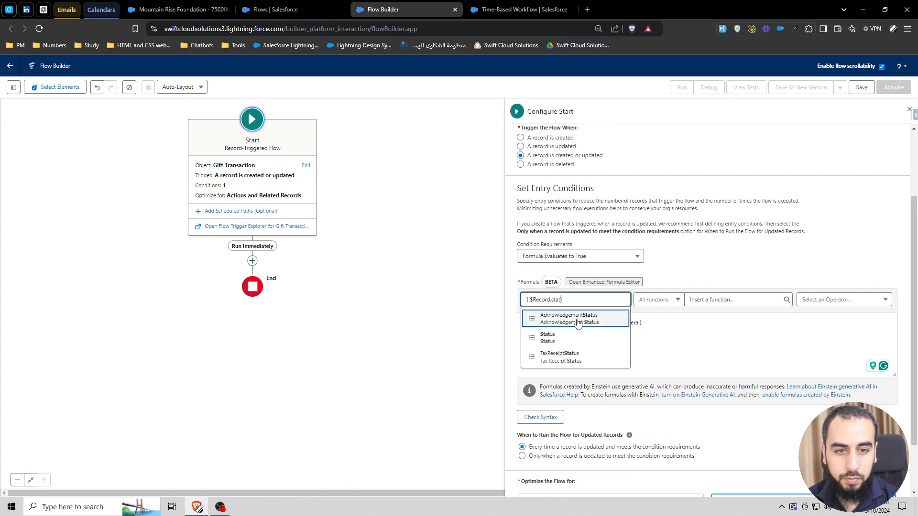
click(548, 338)
Set the ISPICKVAL text literal to 'Paid', enclose the whole condition in parentheses and follow it with the || operator
double_click(635, 324)
text('Paid)
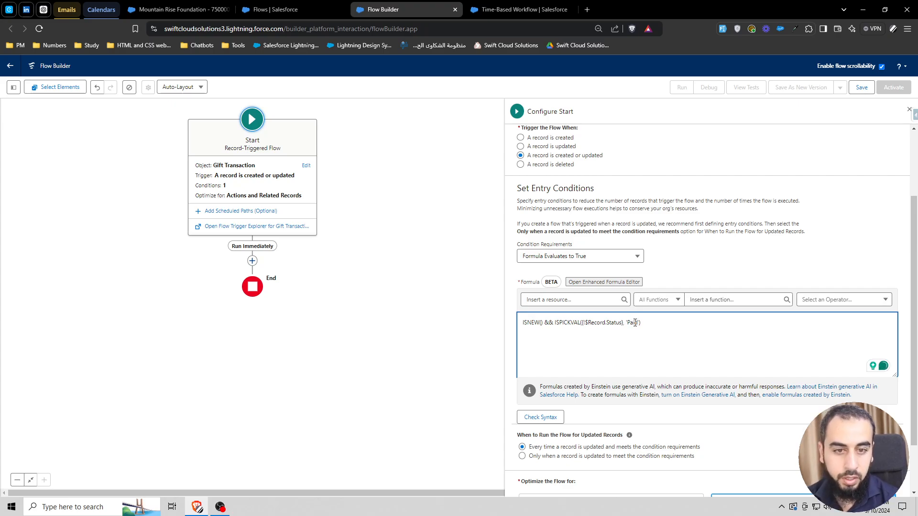
text(()
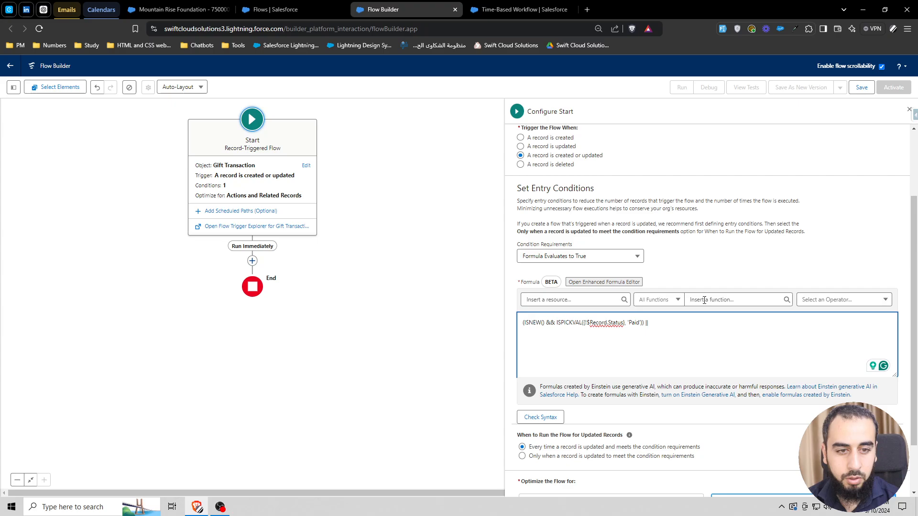
Add ISCHANGED({!$Record.Status}) on a second formula line, followed by the && operator
click(704, 299)
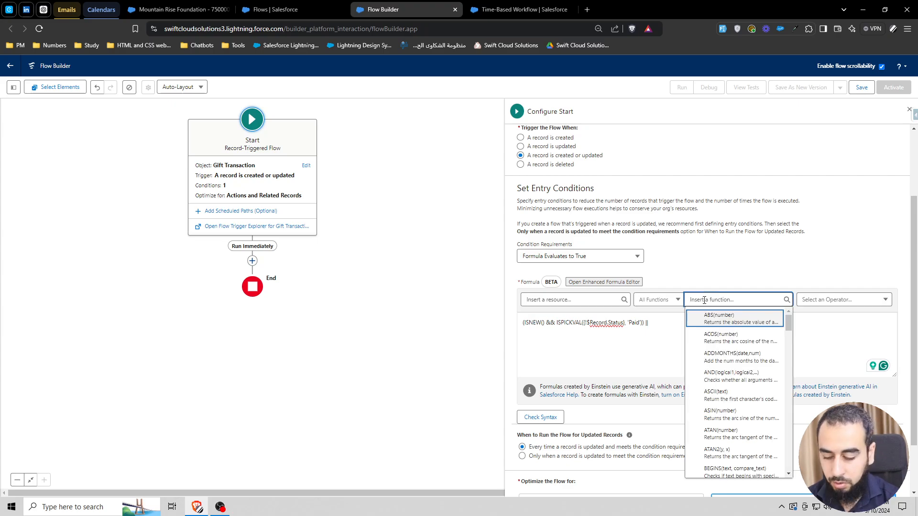
text(ischa)
click(727, 329)
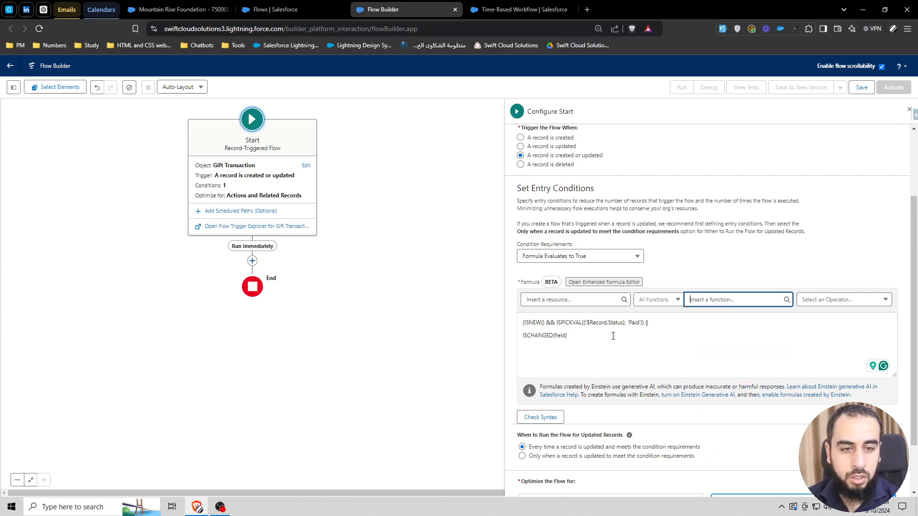
drag(584, 323, 625, 322)
key(ctrl+c)
double_click(560, 335)
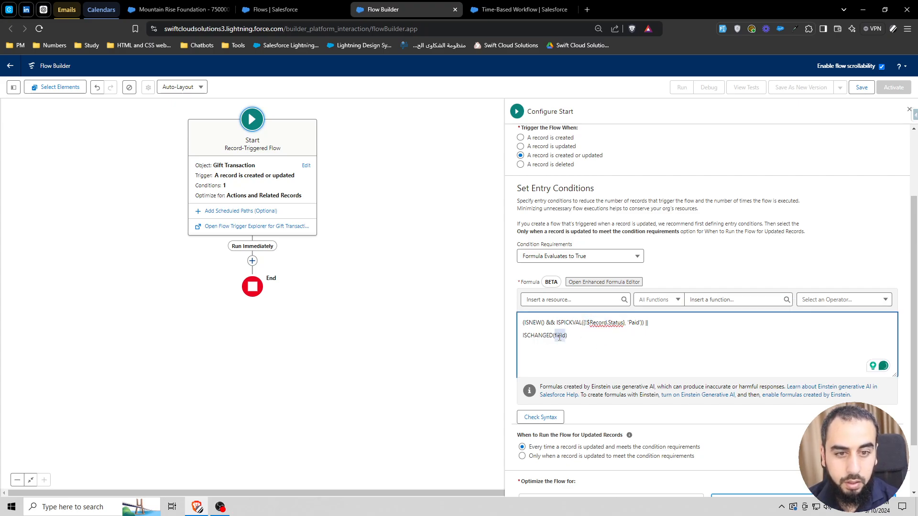
key(ctrl+v)
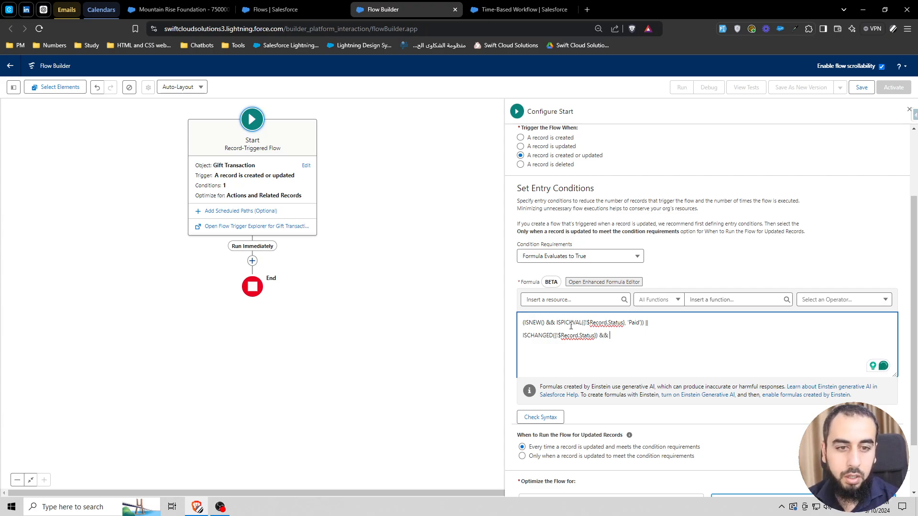
Append a copy of the ISPICKVAL 'Paid' check to the ISCHANGED line and enclose that line in parentheses
drag(556, 323, 644, 324)
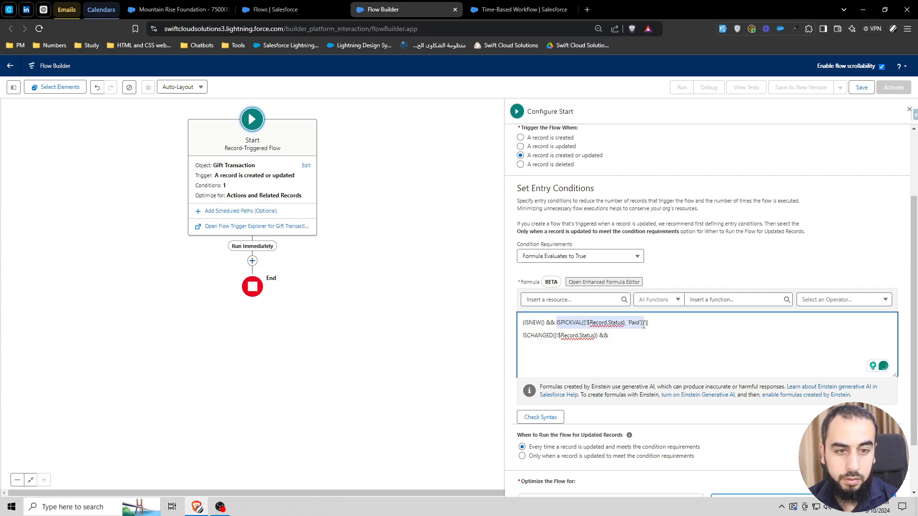
key(ctrl+c)
click(646, 336)
key(ctrl+v)
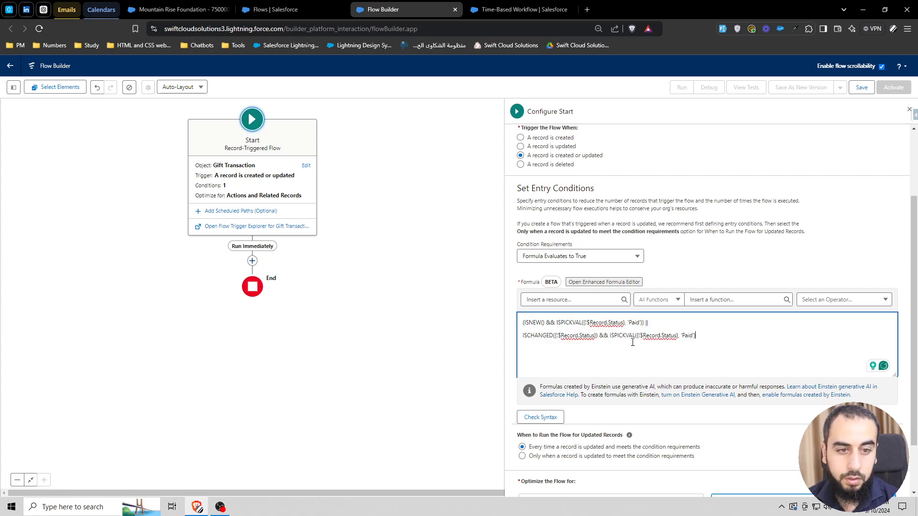
text(()
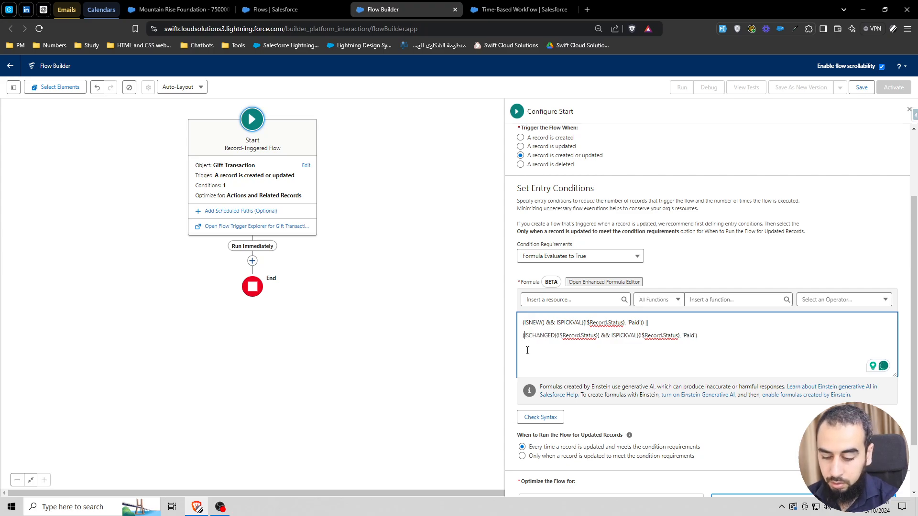
key(End)
text())
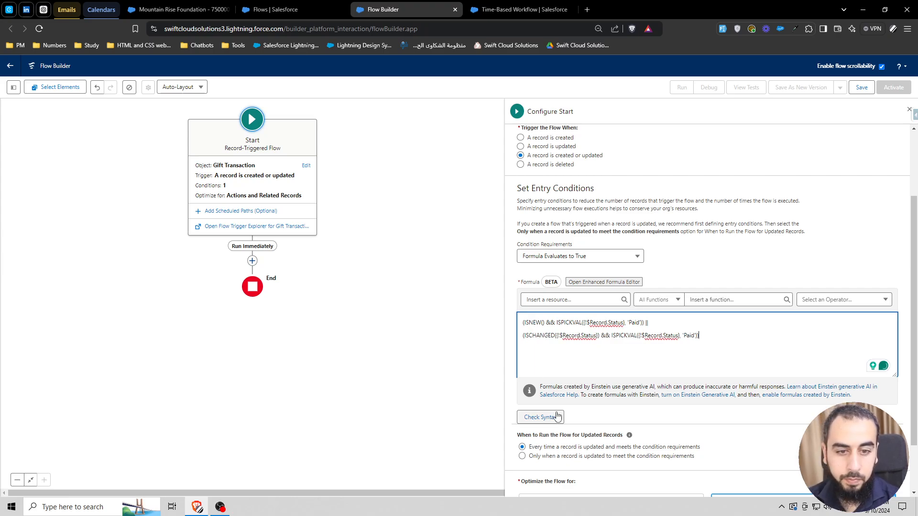
Check the entry formula's syntax and review when the flow runs for updated records
click(540, 418)
scroll(646, 345, down, 1)
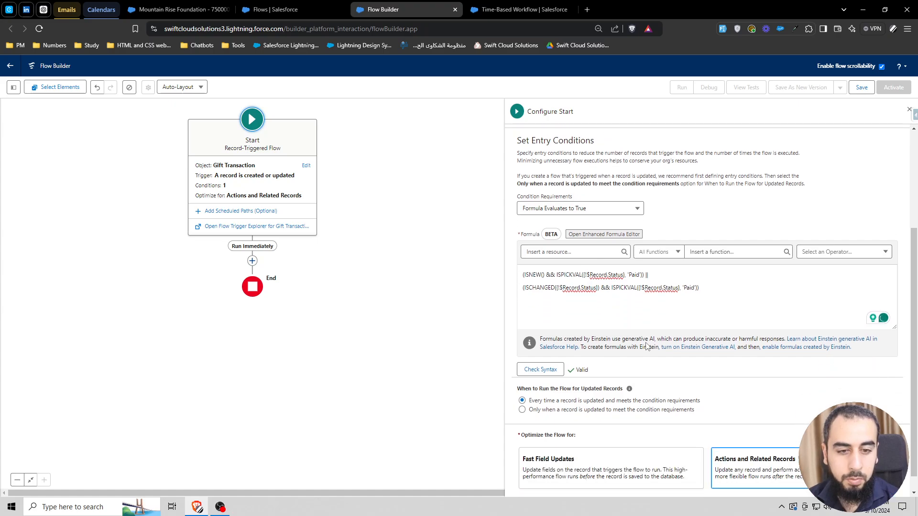
double_click(535, 287)
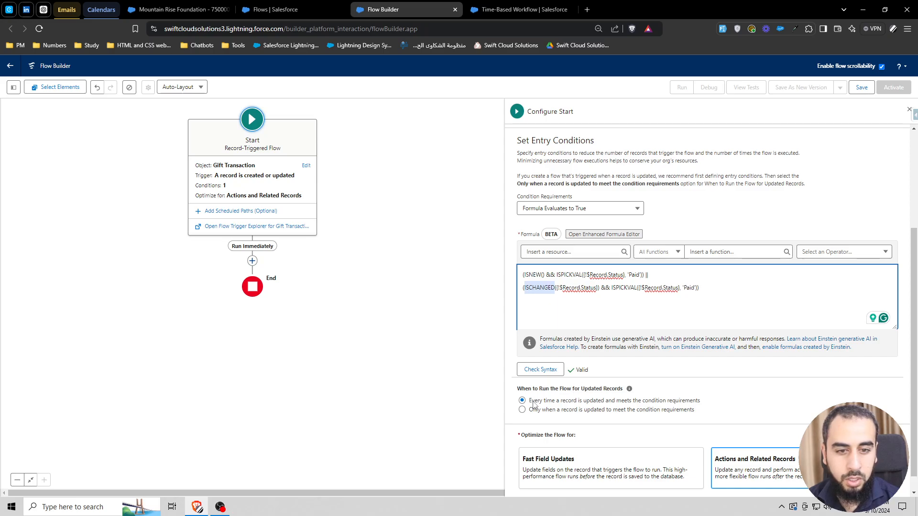
drag(530, 401, 571, 401)
scroll(650, 394, down, 1)
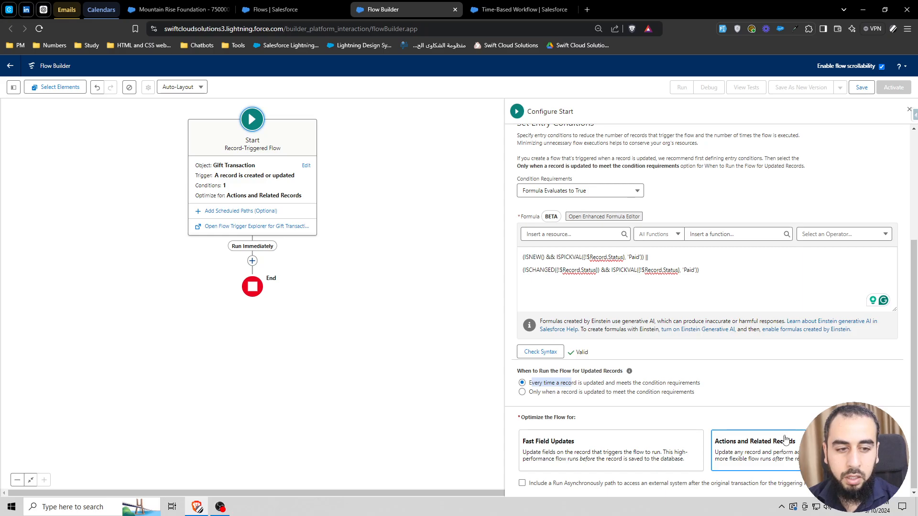
Save the flow with the label Auto Send Survey and close the start configuration
click(862, 87)
click(351, 246)
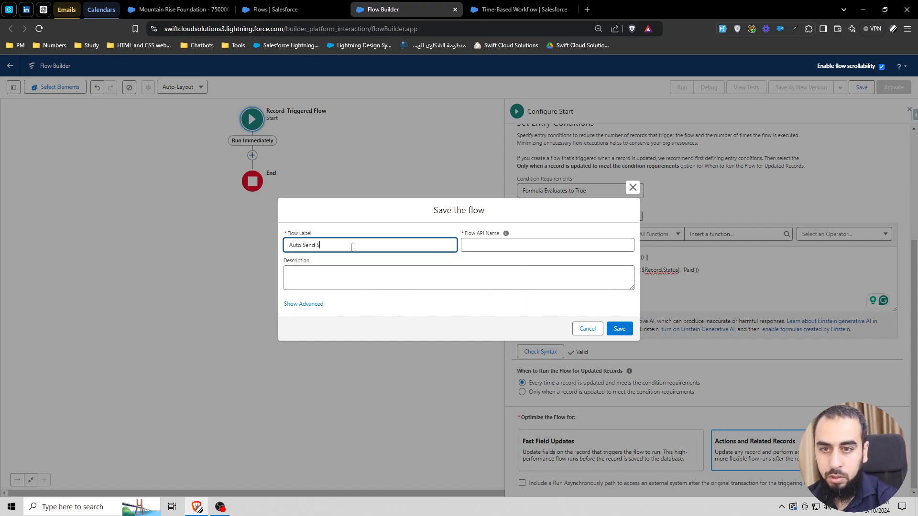
click(619, 329)
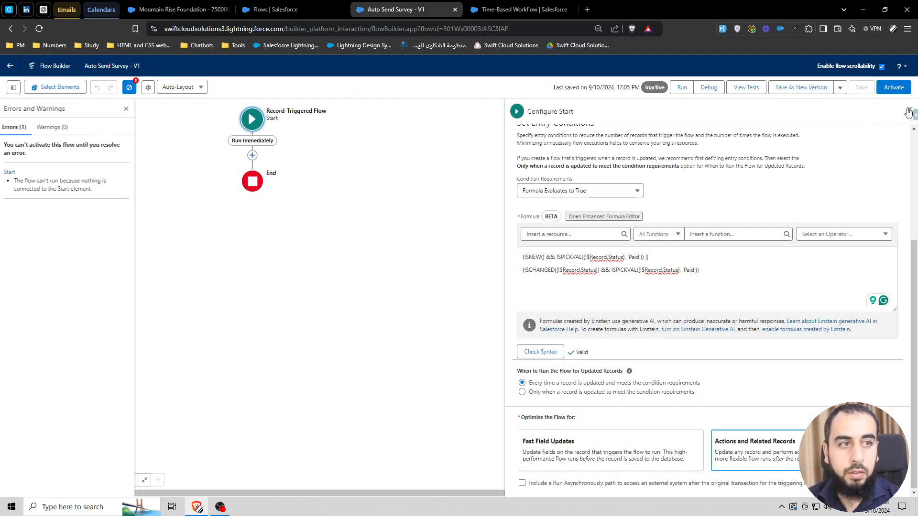
click(909, 109)
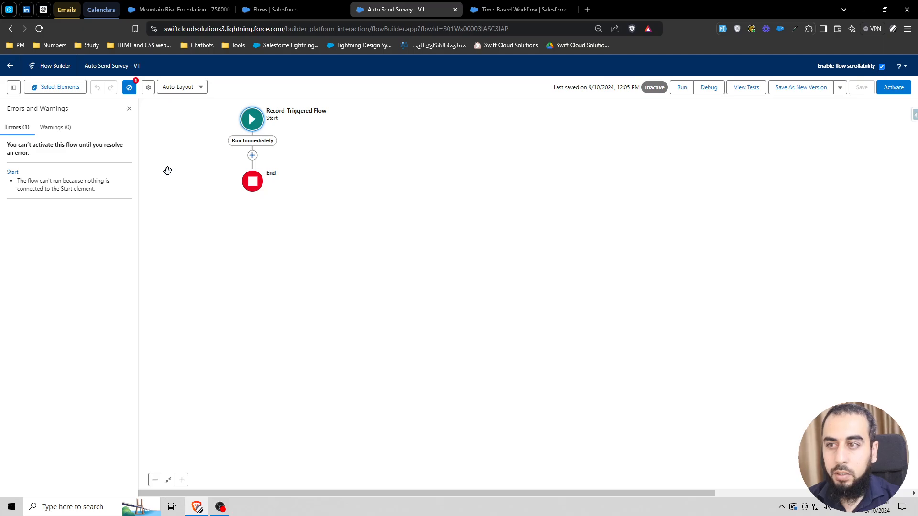
Add a scheduled path labelled After 24 Hours to the flow's Start element
click(252, 121)
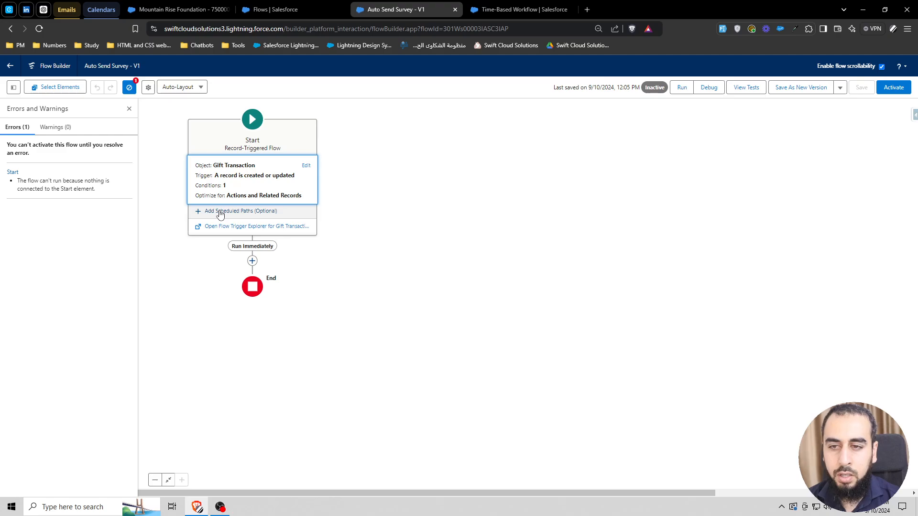
click(242, 211)
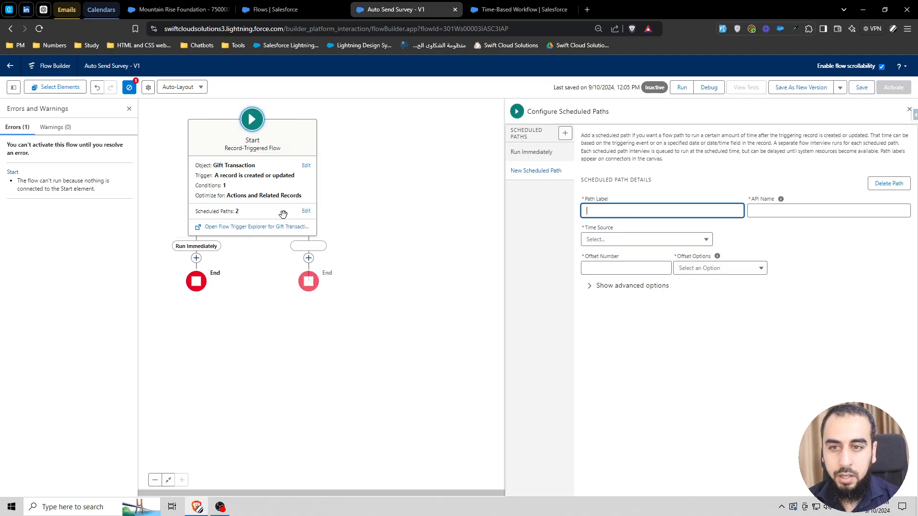
text(After 24 Hou)
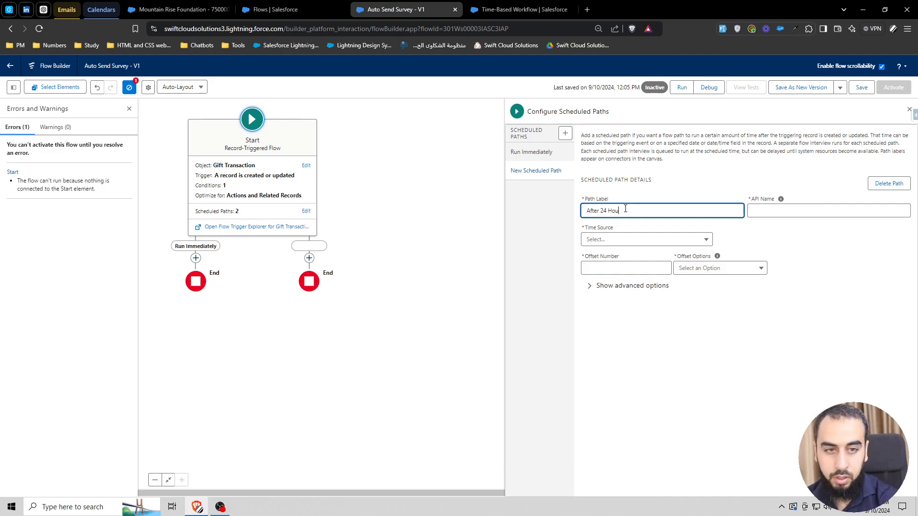
text(rs)
click(762, 230)
Schedule the After 24 Hours path 24 Hours After the time source GiftTransaction: Last Modified Date
click(654, 240)
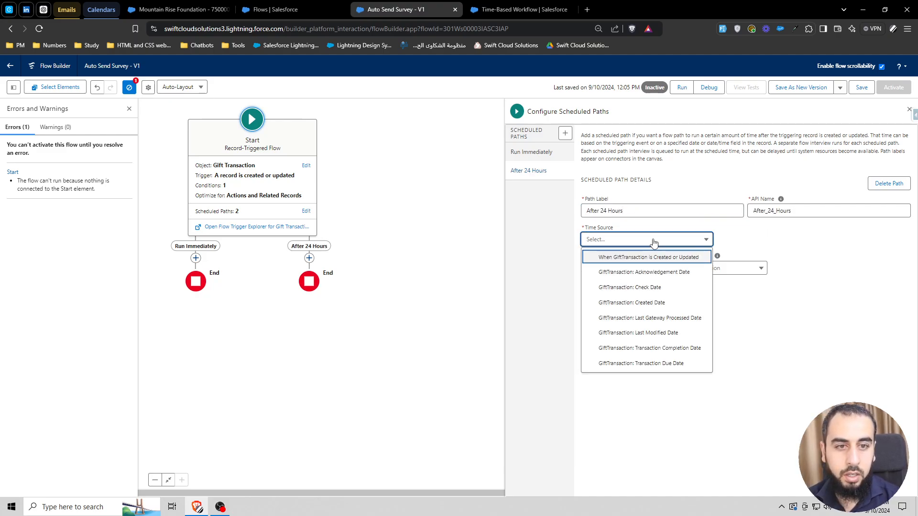
click(659, 334)
click(632, 266)
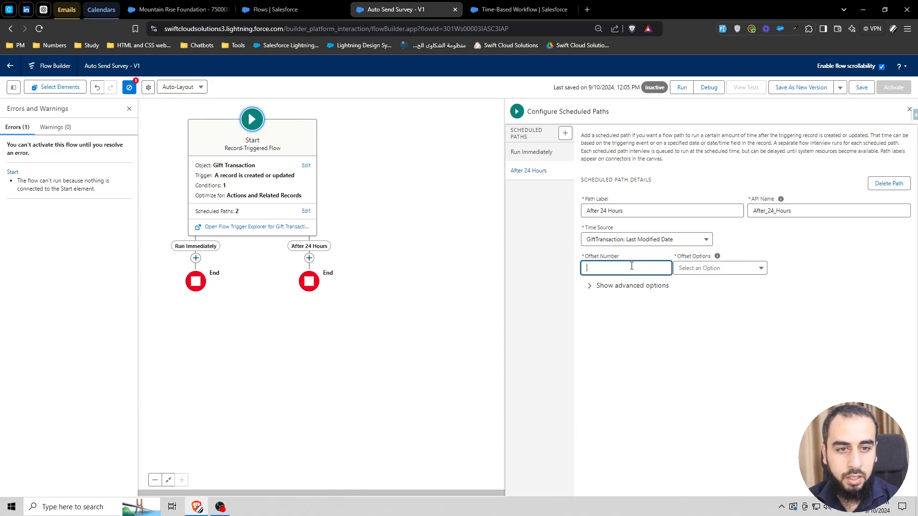
click(688, 270)
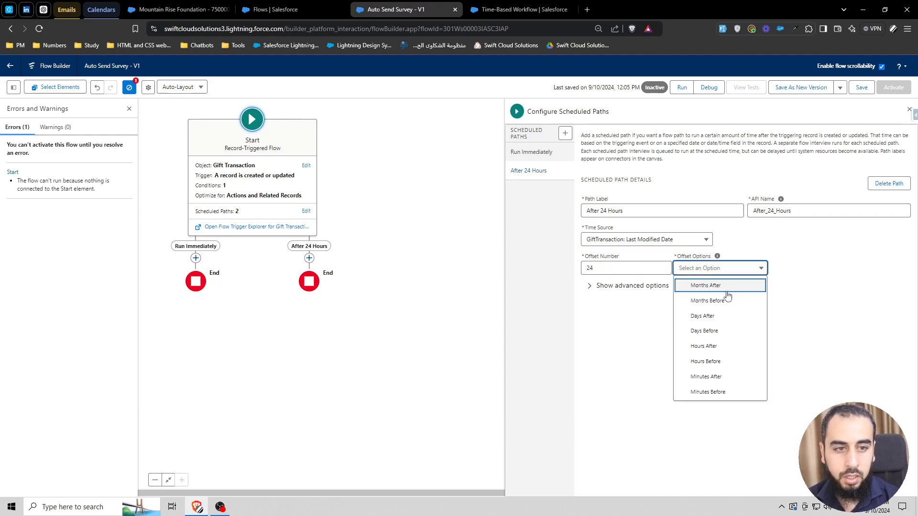
click(731, 352)
click(744, 287)
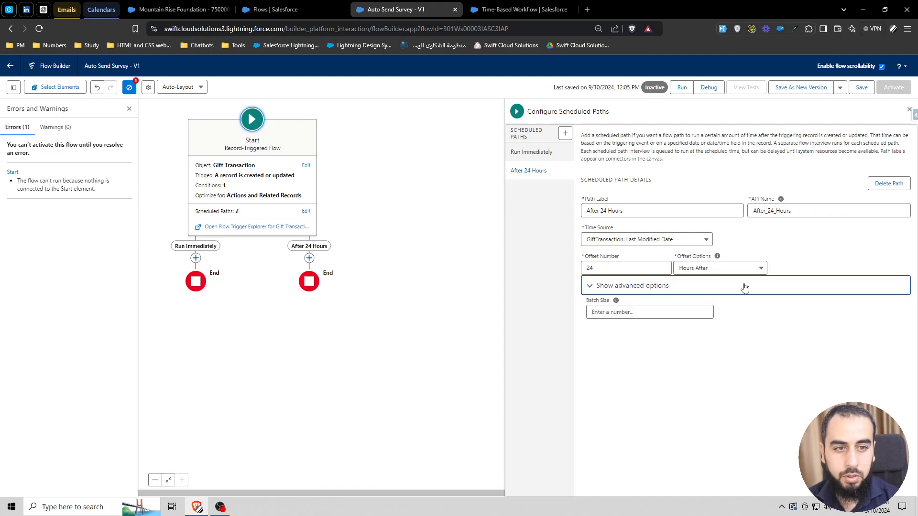
click(632, 289)
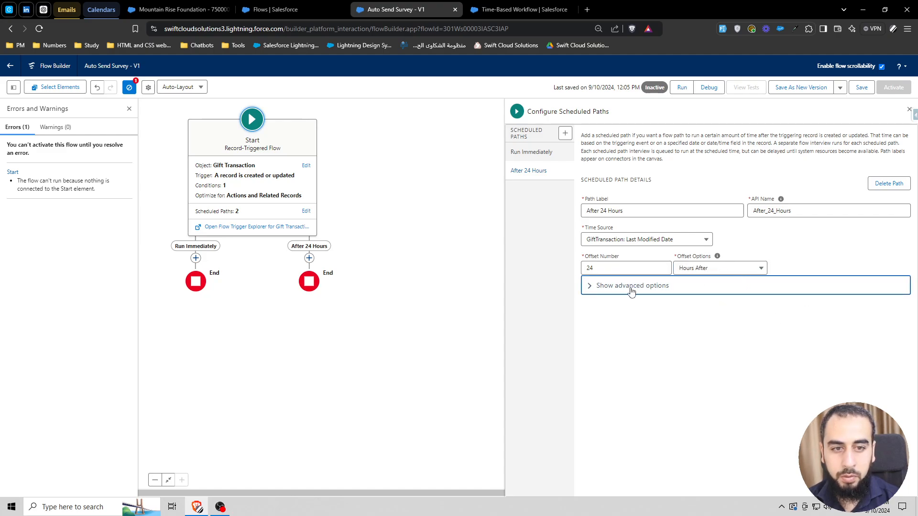
Add a Send Email action labelled Send Email to the After 24 Hours path
click(309, 258)
text(send)
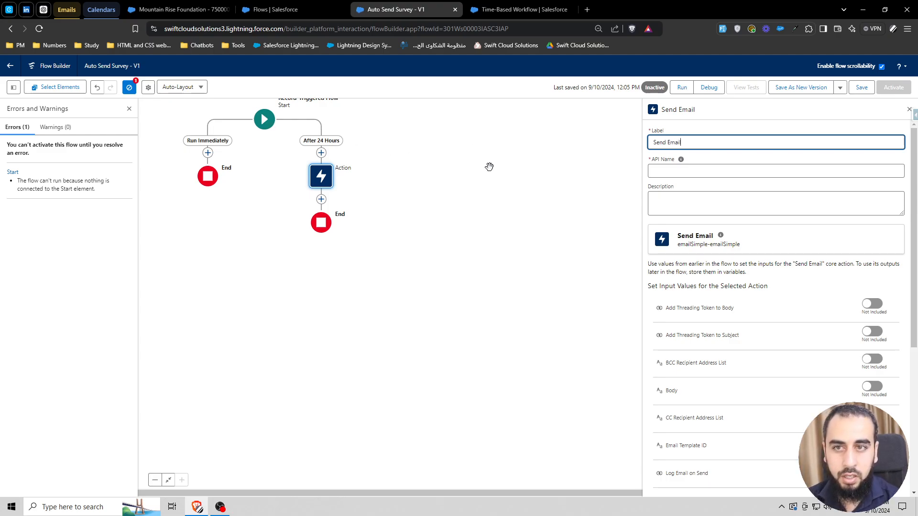
click(719, 159)
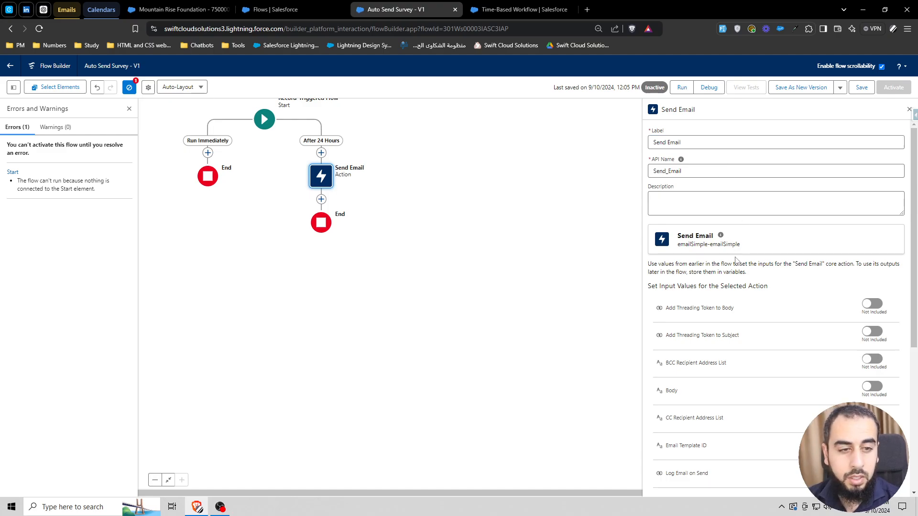
Include the Body input of the Send Email action and set it to LINK
scroll(796, 358, down, 1)
click(869, 344)
click(770, 353)
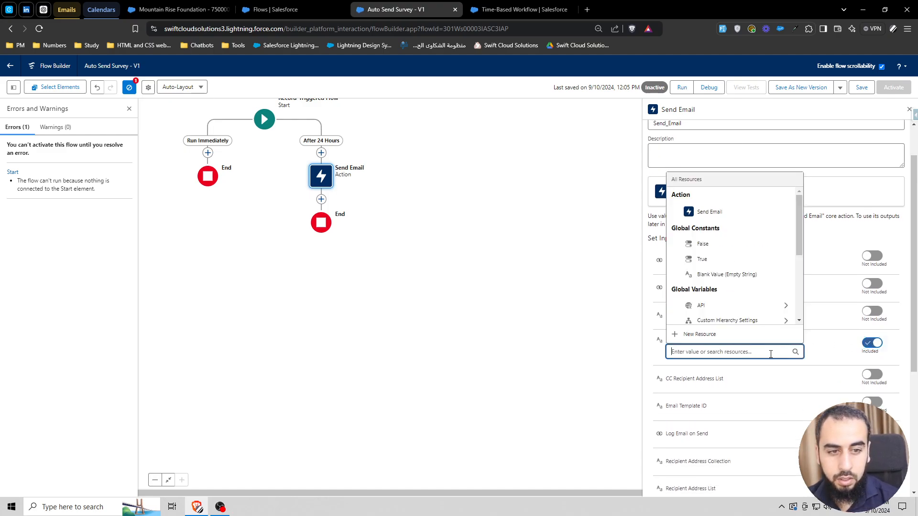
text(LINK)
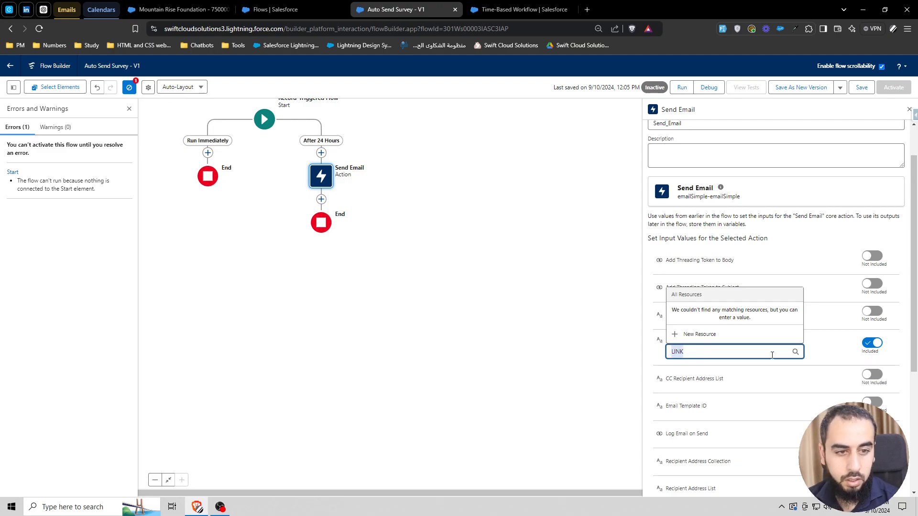
click(847, 379)
Include the Recipient Address List input and fill in the recipient's e-mail address from the clipboard history
scroll(789, 366, down, 2)
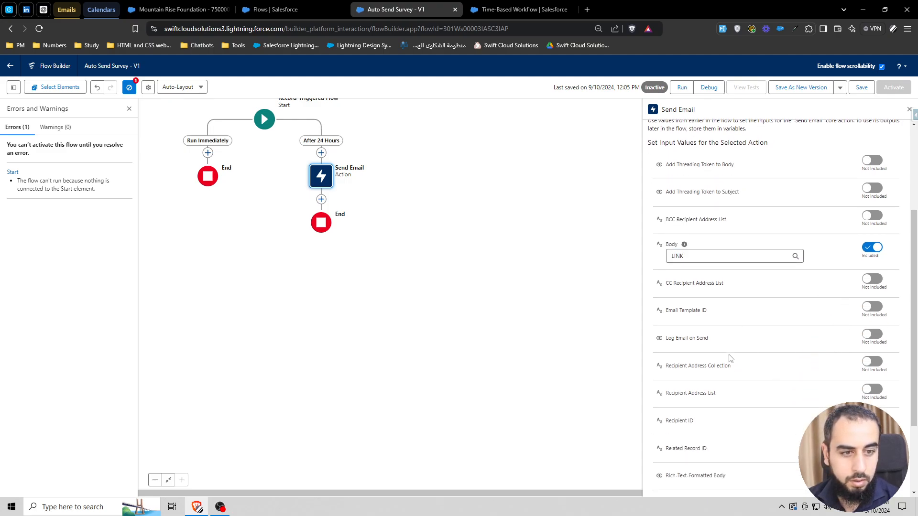
click(872, 389)
click(732, 402)
key(super+v)
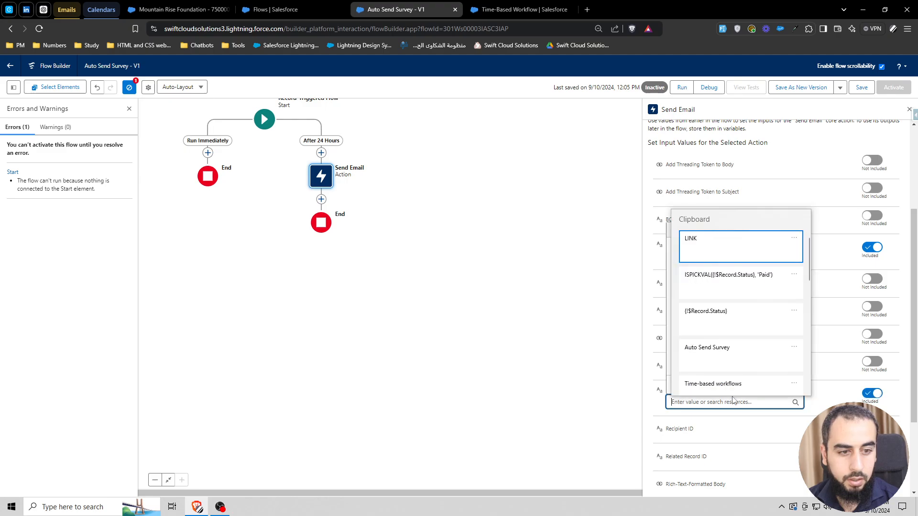
scroll(735, 293, down, 5)
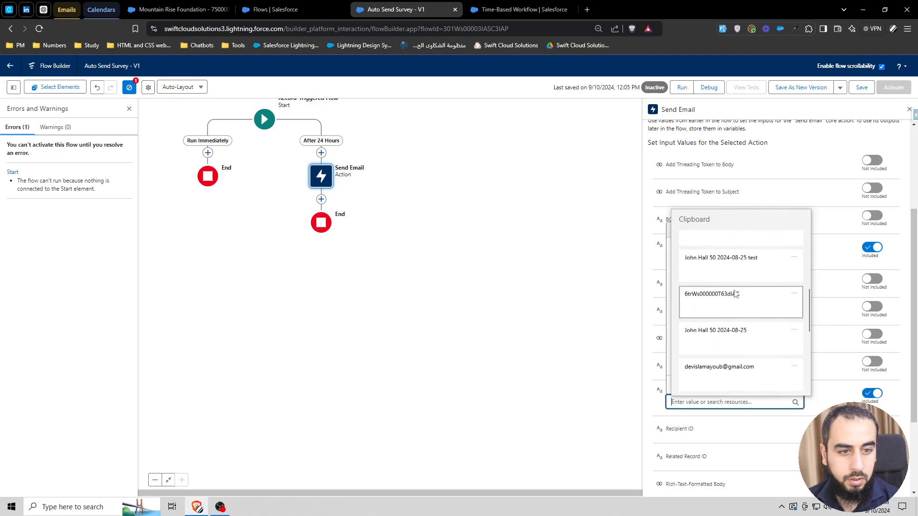
click(739, 323)
Include the Subject input of the Send Email action and paste LINK from the clipboard history
scroll(770, 349, down, 3)
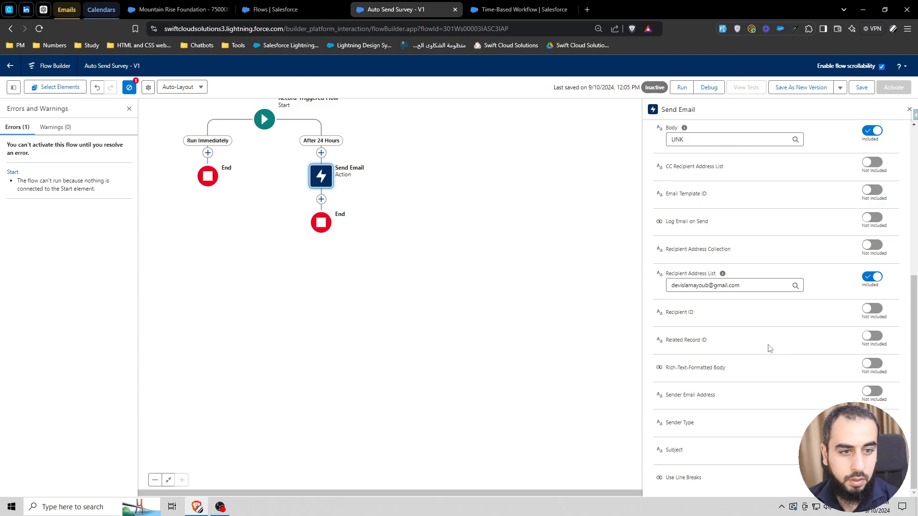
click(872, 446)
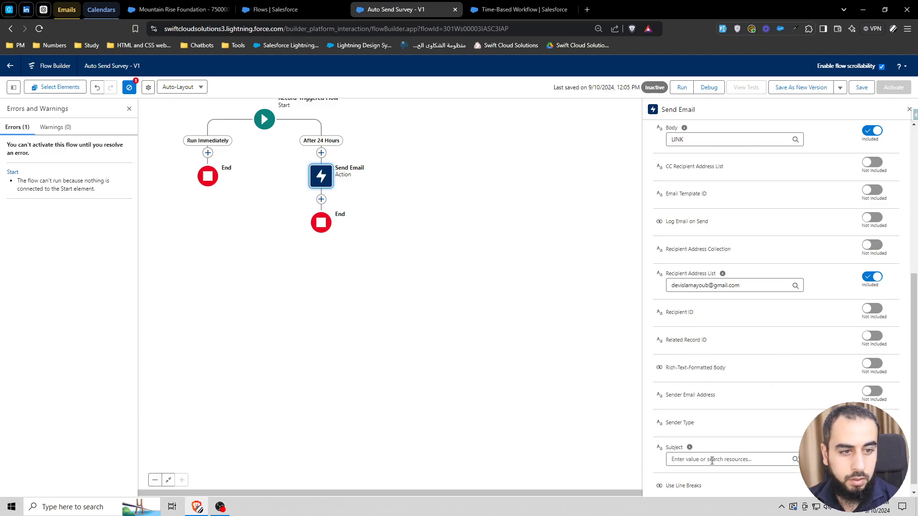
click(717, 459)
key(super+v)
click(736, 297)
click(744, 387)
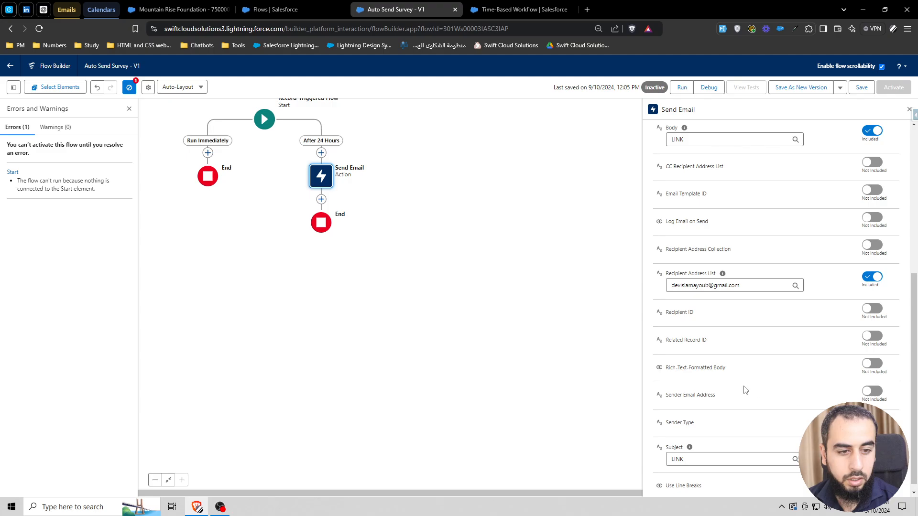
Save the Auto Send Survey flow and activate it
click(861, 89)
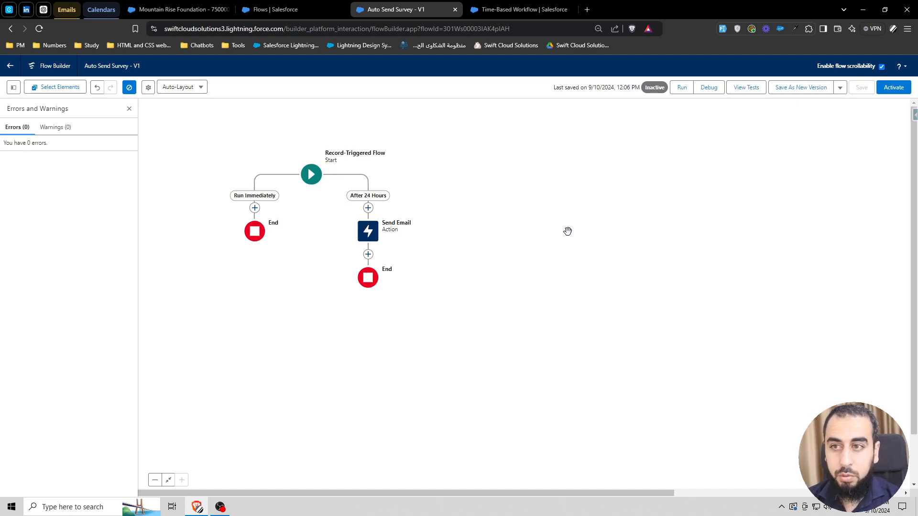
click(129, 108)
click(127, 107)
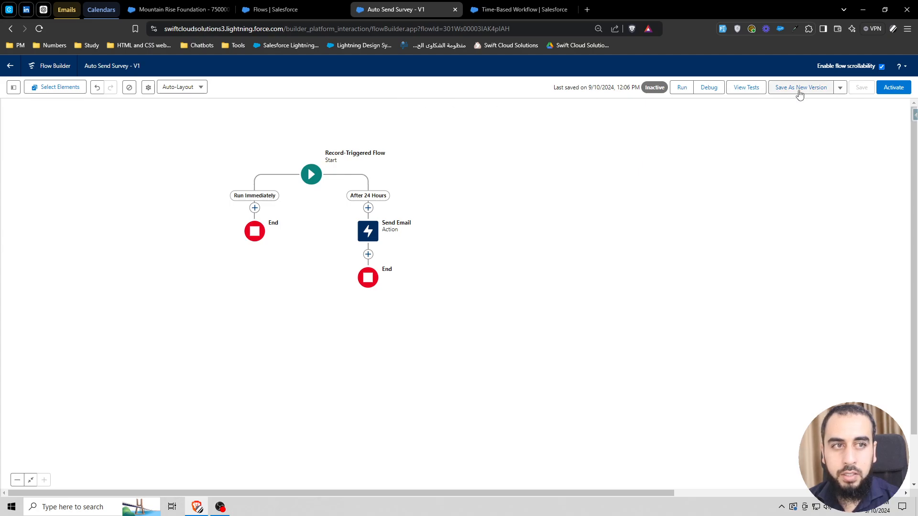
click(887, 88)
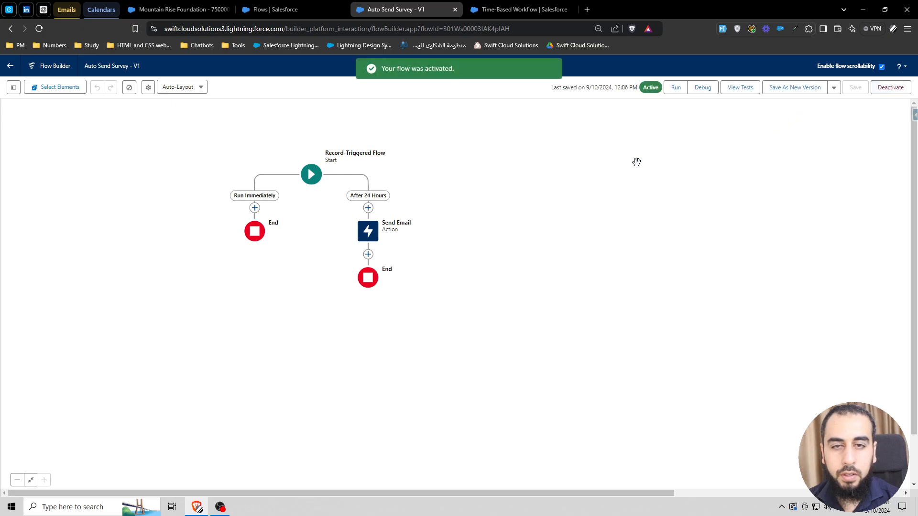
Set the Mountain Rise Foundation gift transaction's Status to Paid and try to save the record
click(262, 9)
click(186, 10)
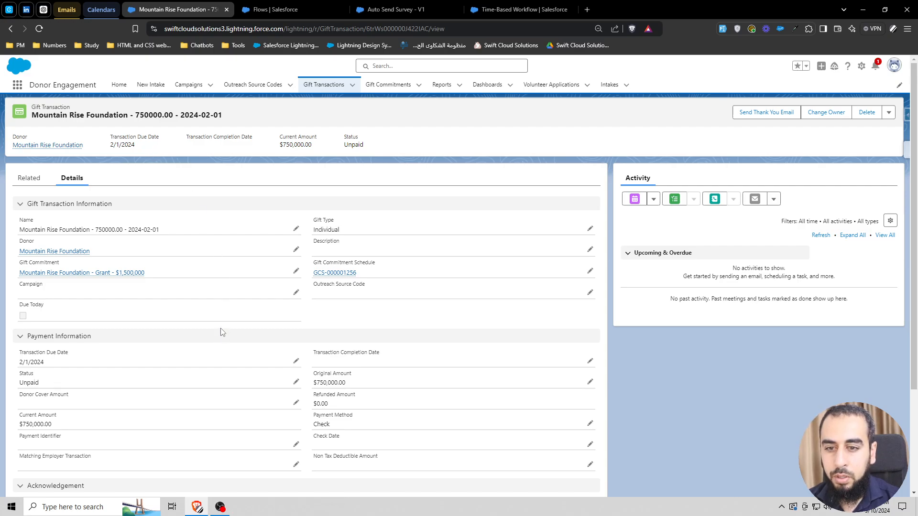
click(296, 382)
click(60, 396)
click(48, 297)
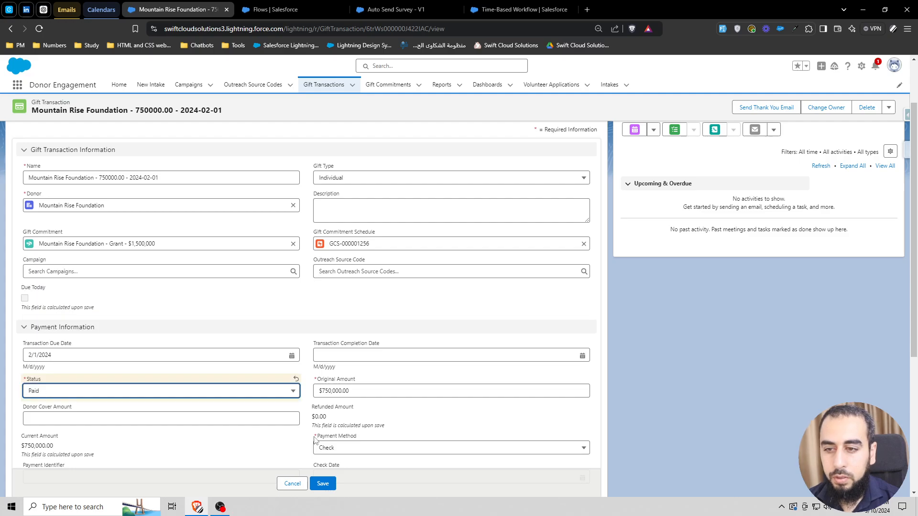
click(323, 484)
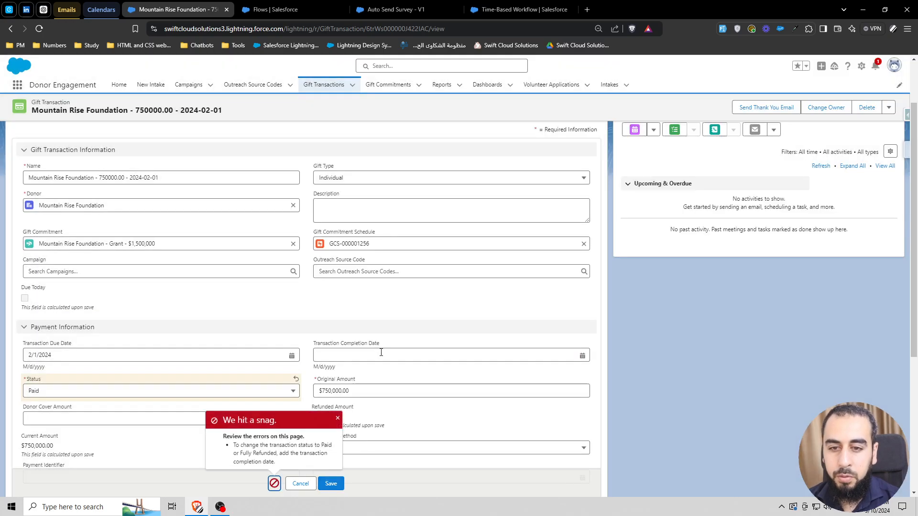
Set the gift transaction's Transaction Completion Date to 9/10/2024 and save the record
click(401, 354)
click(512, 254)
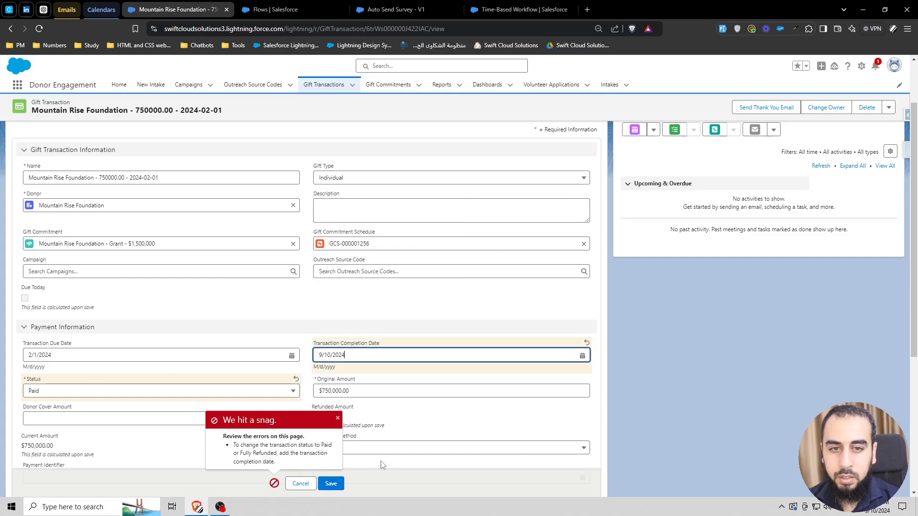
click(331, 483)
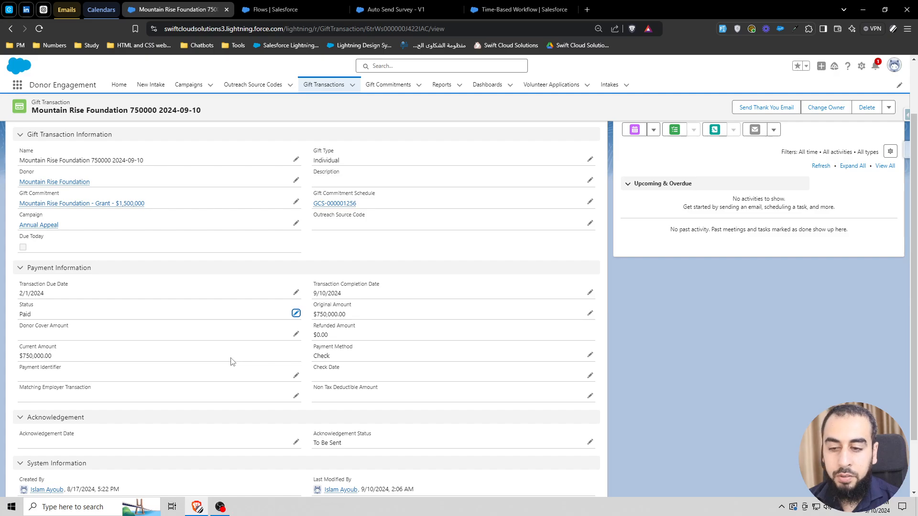
Review the saved gift transaction's details and search the Time-Based Workflow queue without filter criteria
scroll(231, 361, down, 2)
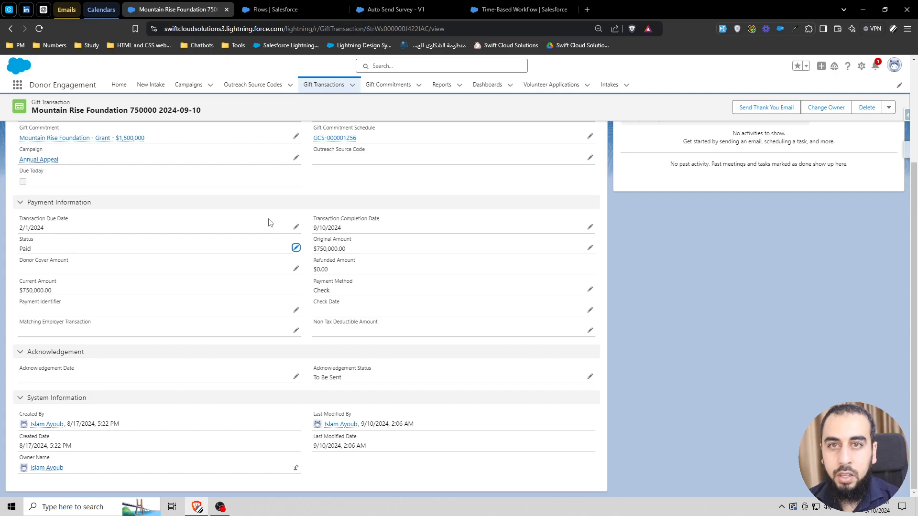
scroll(286, 209, up, 3)
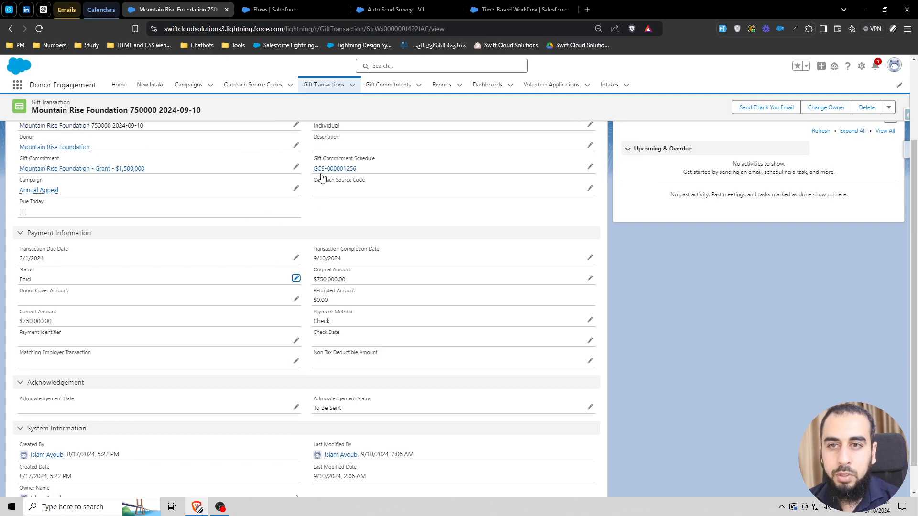
click(524, 9)
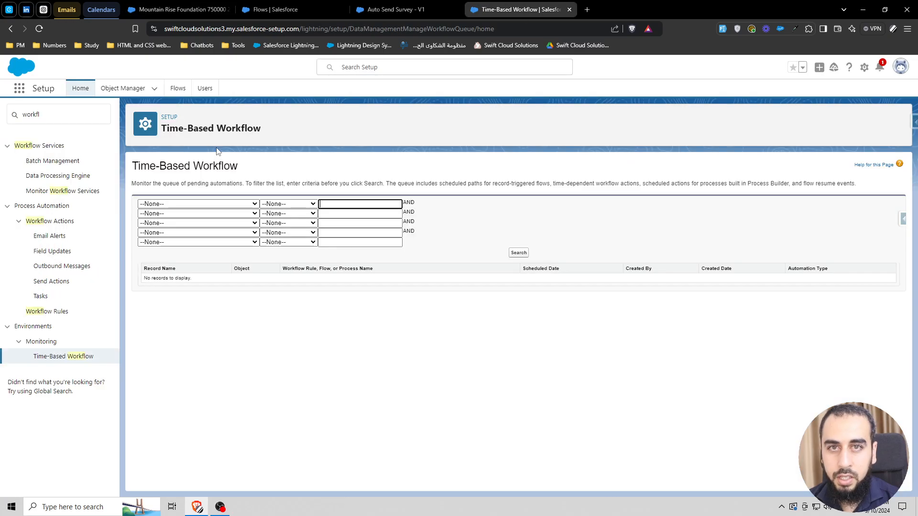
double_click(44, 114)
click(449, 238)
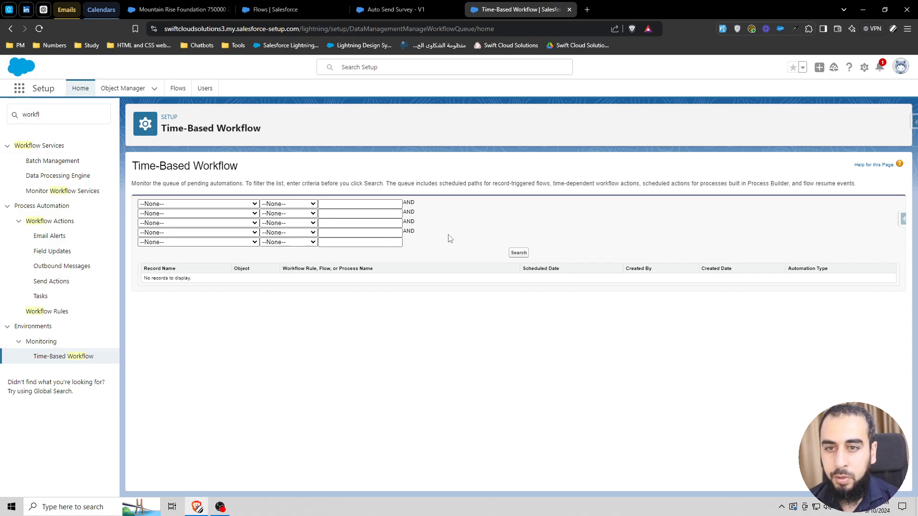
click(521, 253)
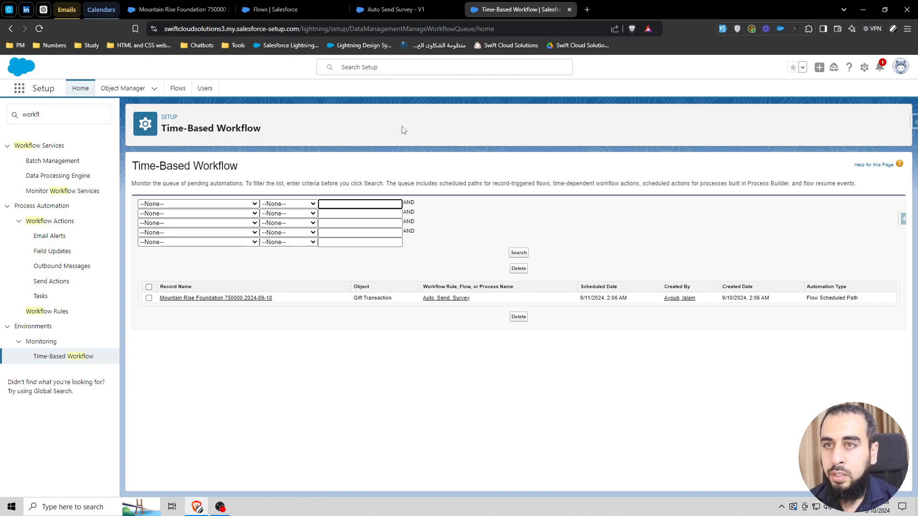
Search the Setup pages for schedule and highlight the Time-Based Workflow page heading
click(186, 10)
click(392, 9)
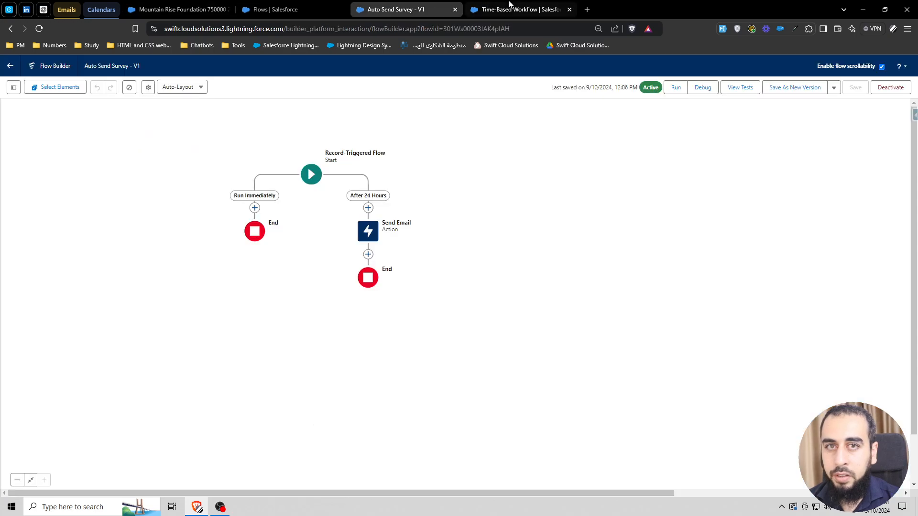
click(509, 9)
double_click(91, 113)
text(sc)
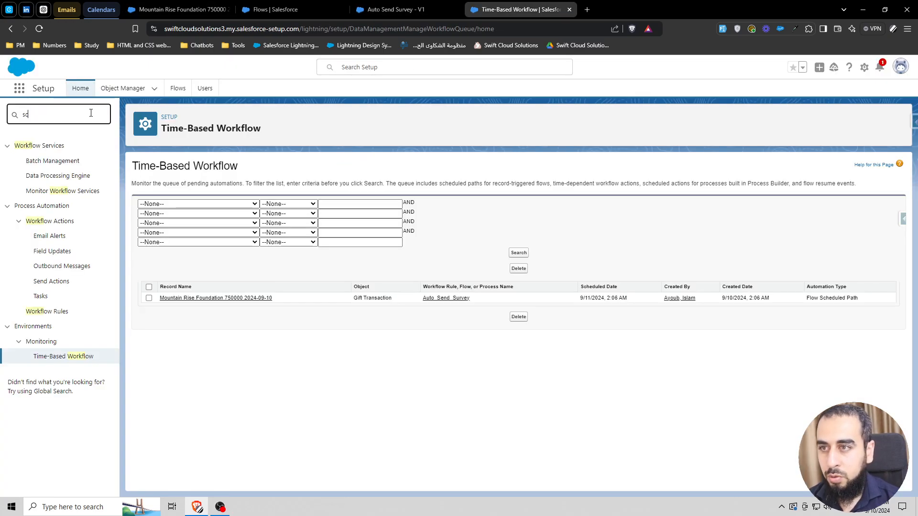
text(hedule)
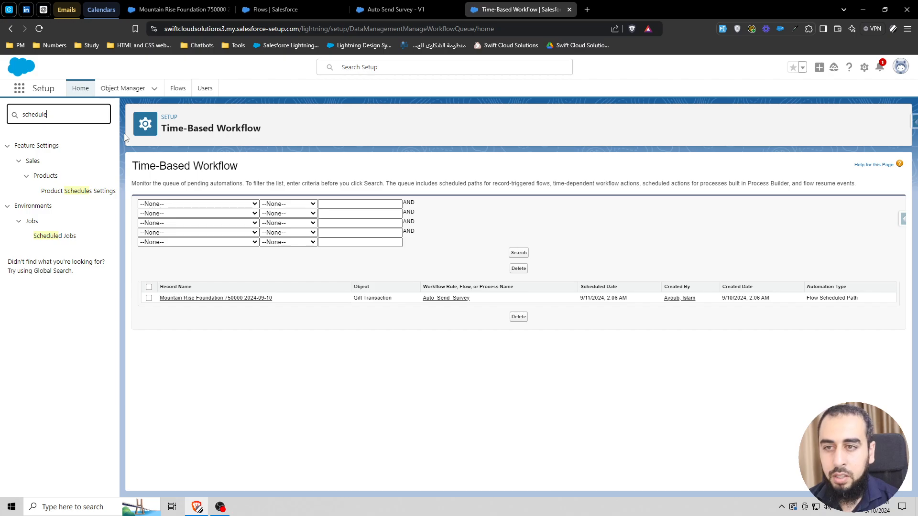
triple_click(157, 167)
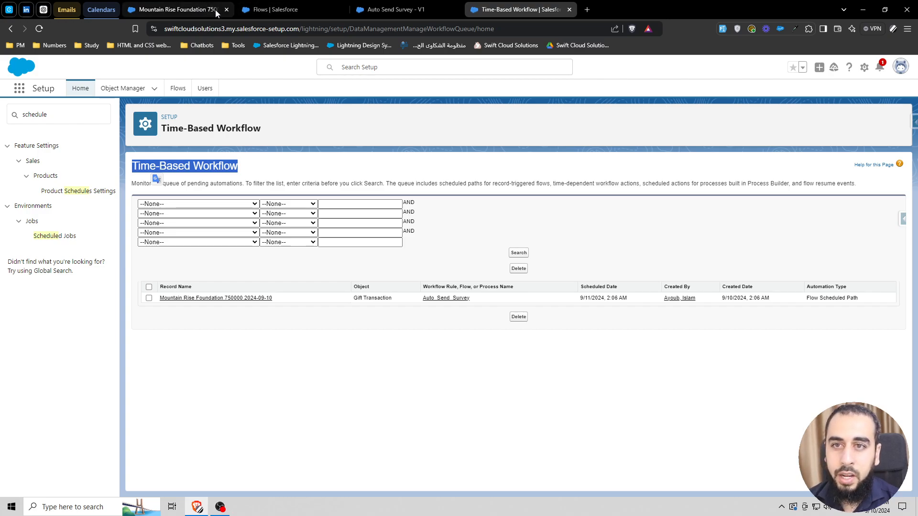
Set the After 24 Hours scheduled path in the Auto Send Survey flow to 0 Minutes After and save it as a new version
click(403, 10)
click(304, 206)
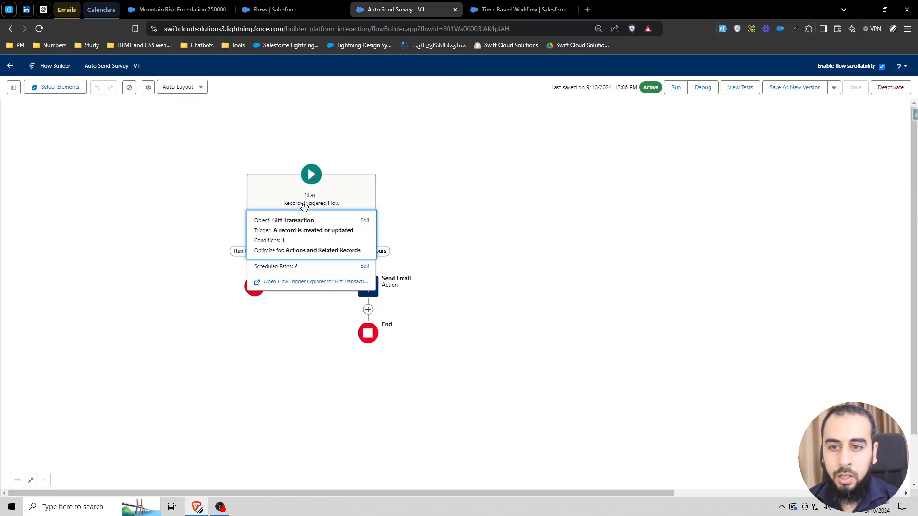
click(305, 239)
click(257, 265)
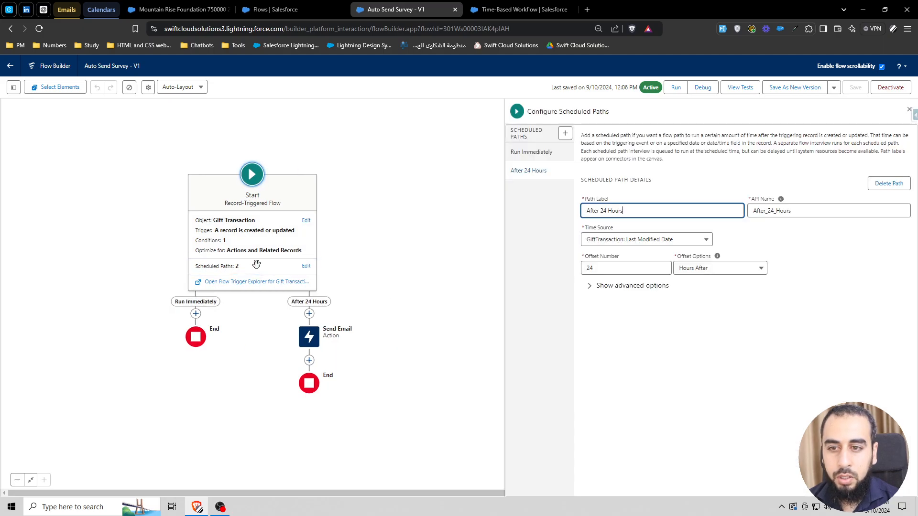
double_click(608, 267)
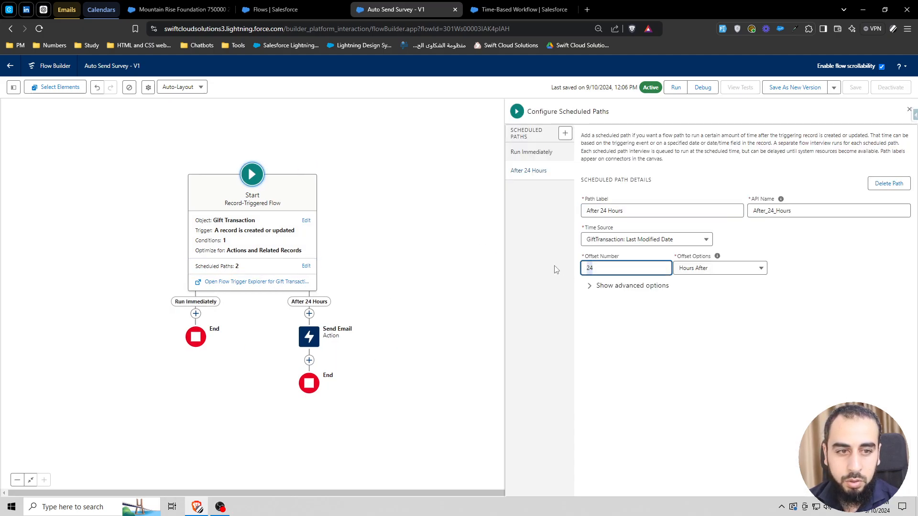
click(715, 268)
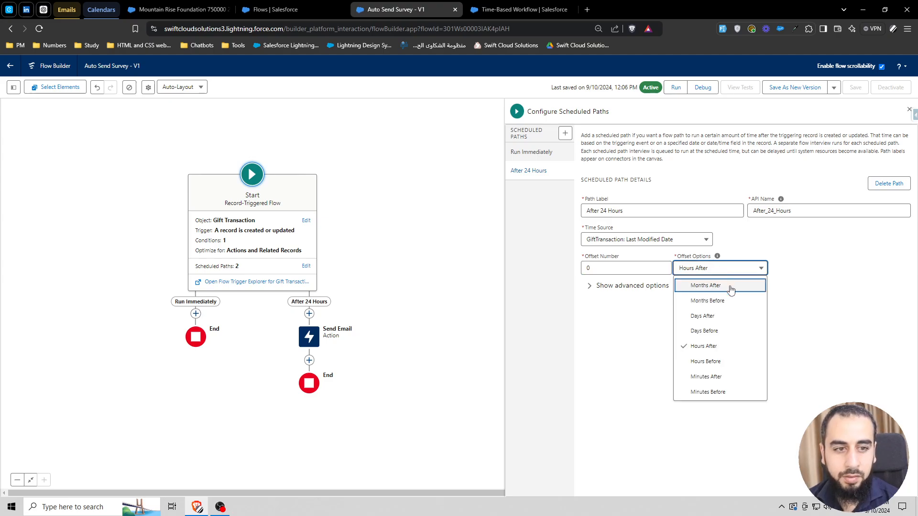
click(712, 377)
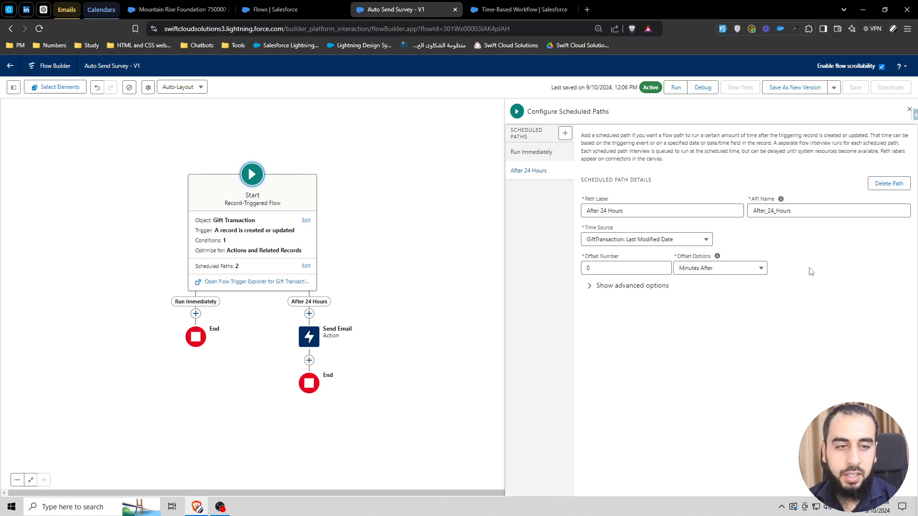
click(808, 88)
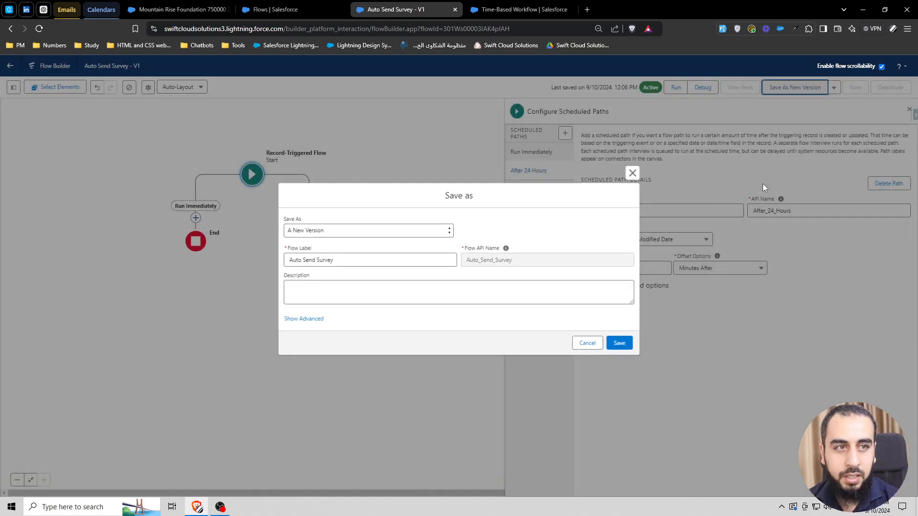
click(621, 344)
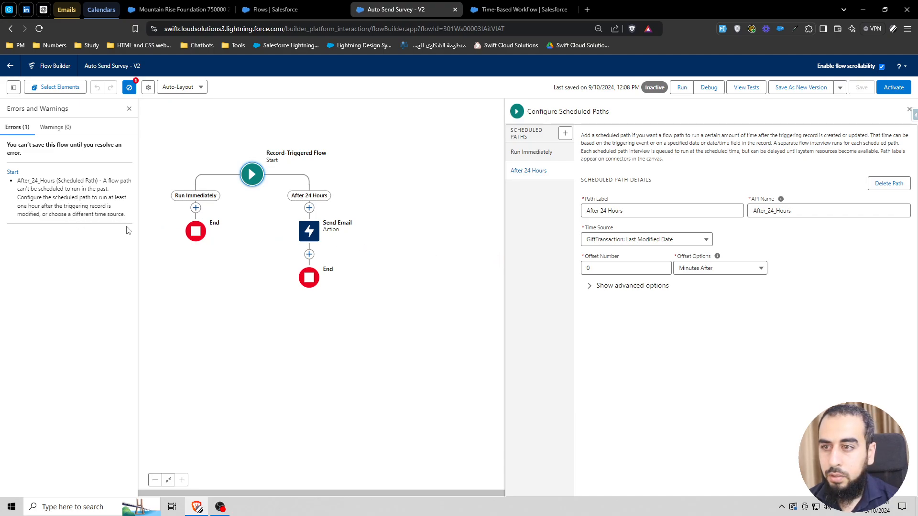
Set the After 24 Hours path's Offset Number to 1, and save and activate the new flow version
double_click(597, 267)
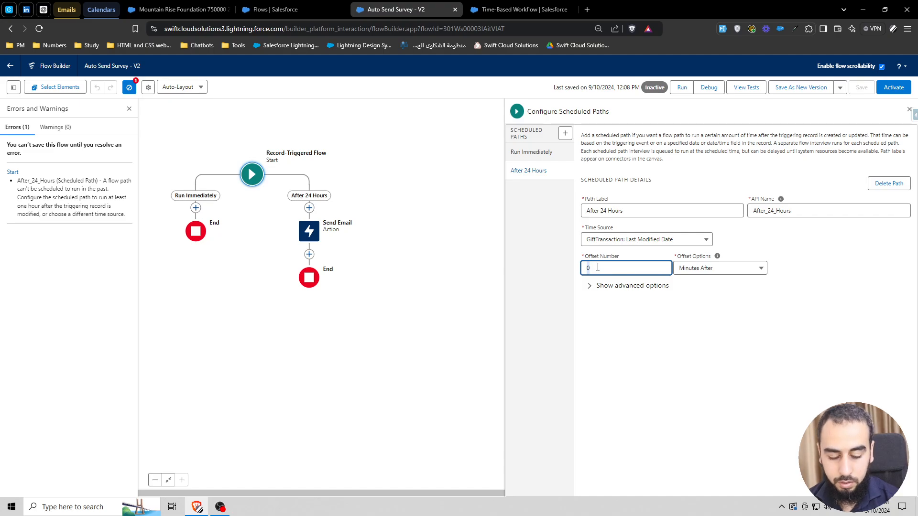
text(1)
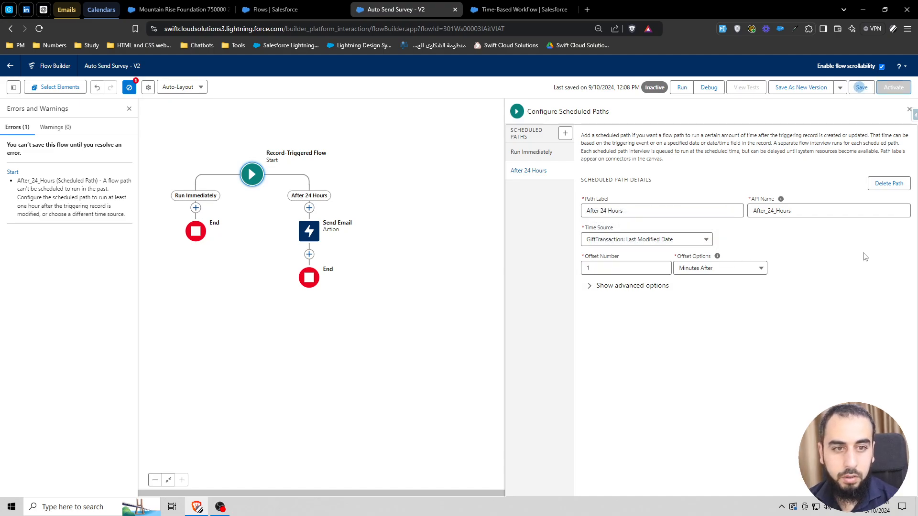
click(865, 88)
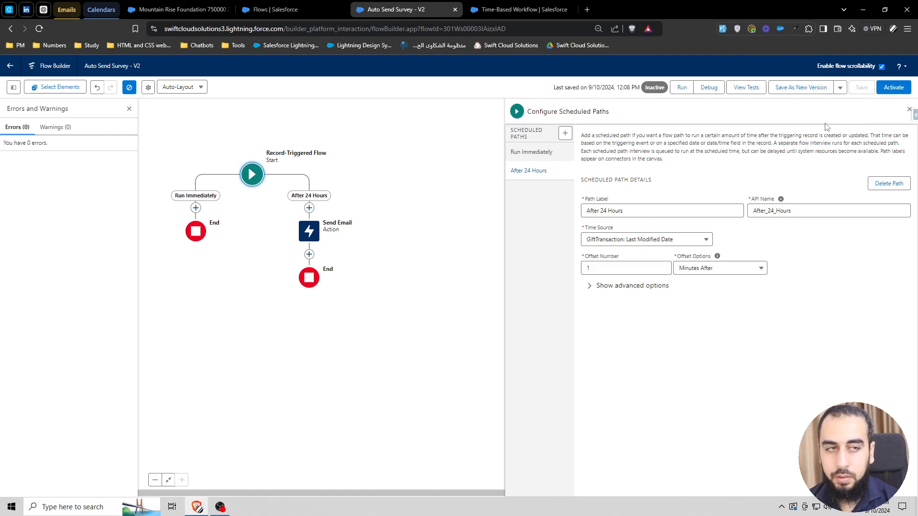
click(892, 88)
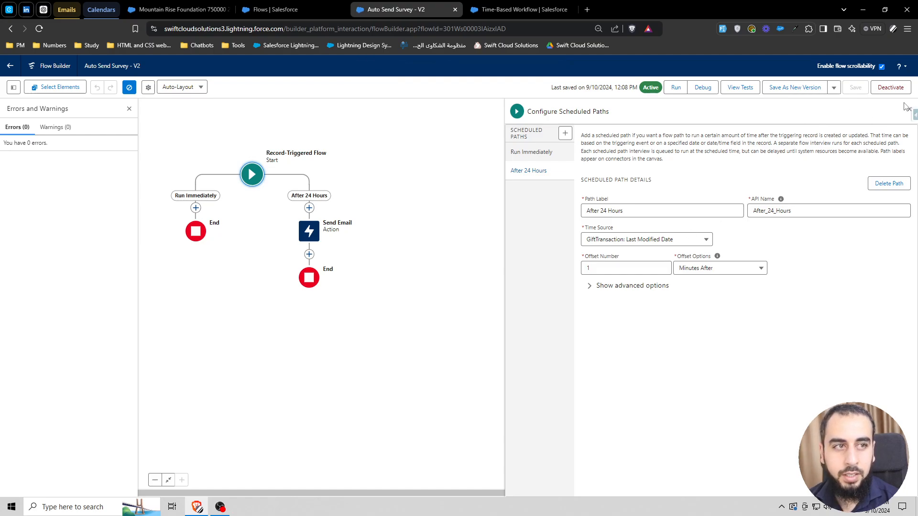
click(906, 107)
Open the unpaid $500,000 gift transaction dated 2024-06-01, set its Status to Paid and try to save the record
click(180, 9)
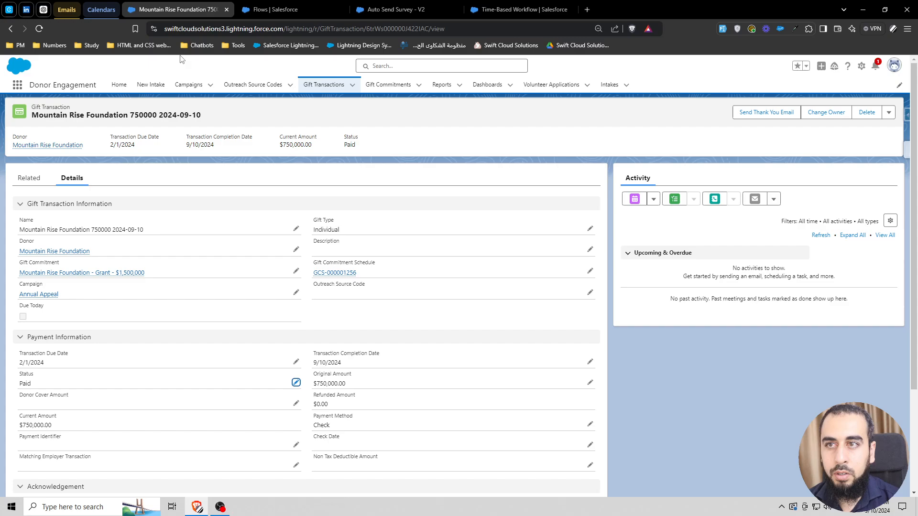
click(320, 86)
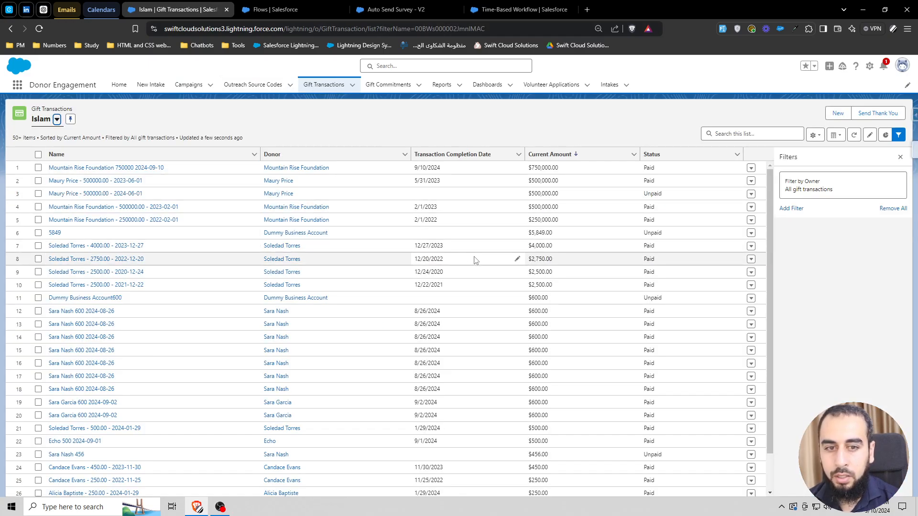
click(108, 194)
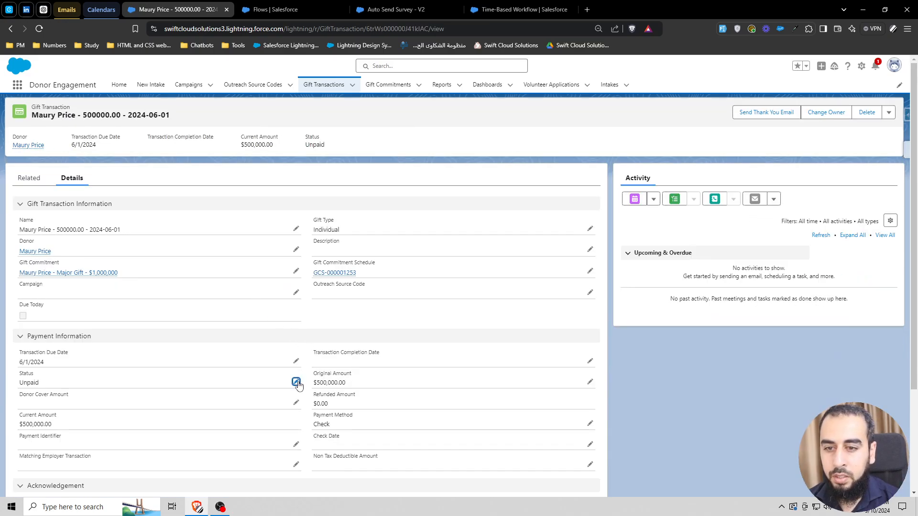
click(296, 382)
click(53, 391)
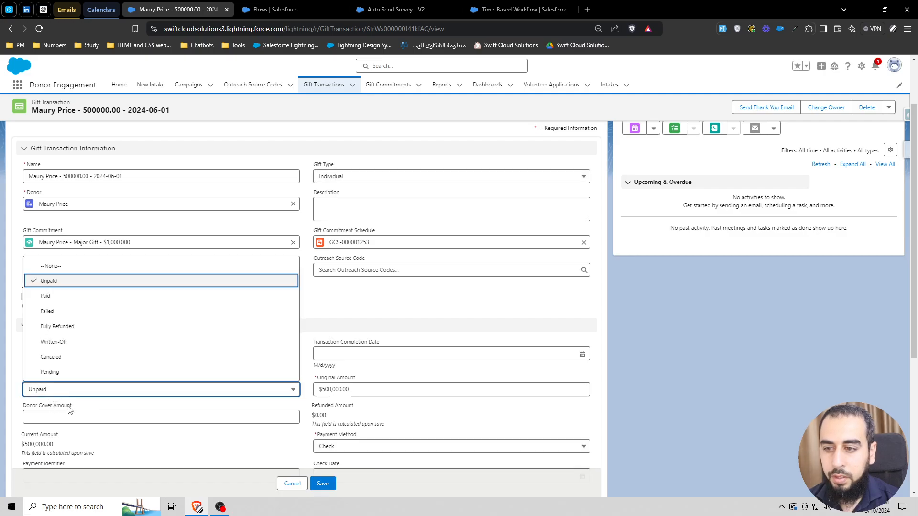
click(54, 297)
click(323, 484)
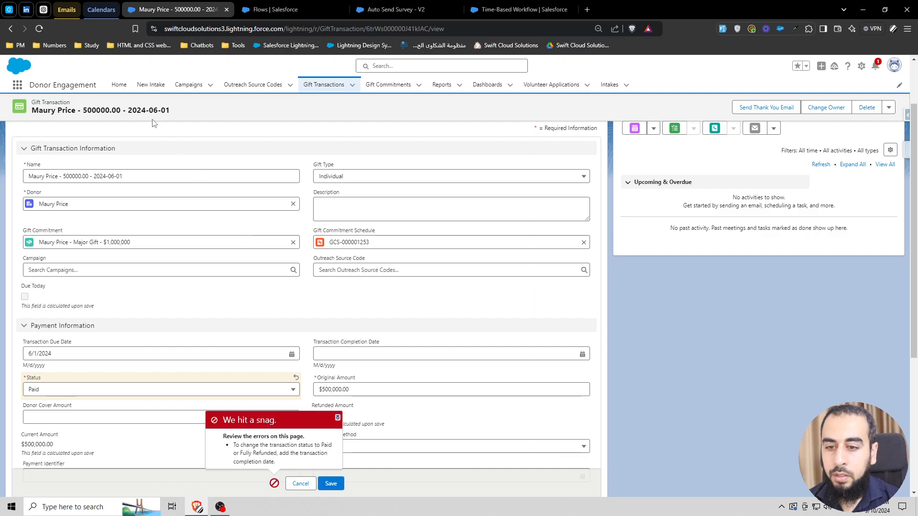
Set the $500,000 gift transaction's Transaction Completion Date to 9/10/2024, save the record and review its details
click(421, 354)
click(528, 270)
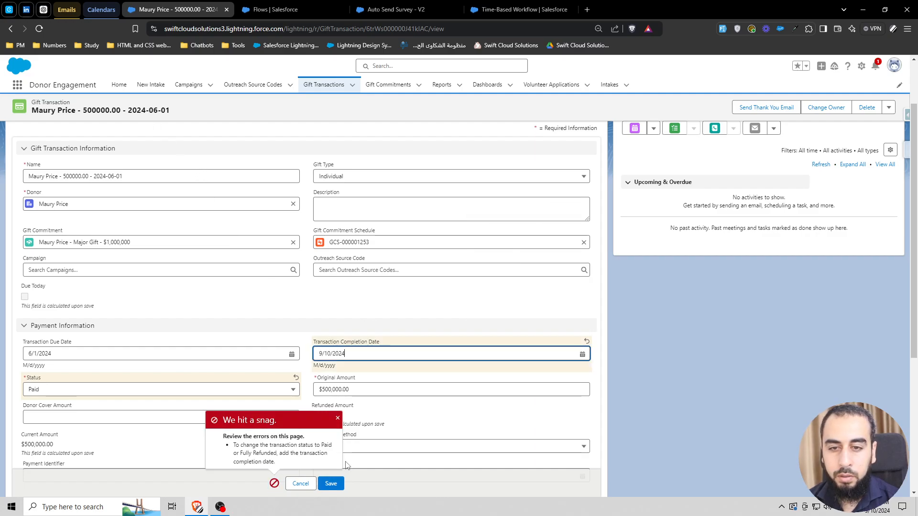
click(330, 483)
click(67, 9)
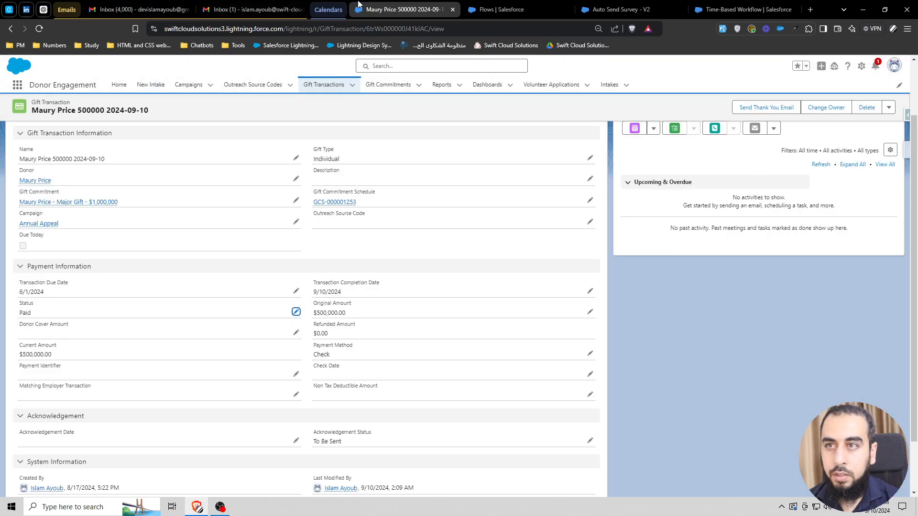
scroll(215, 245, down, 2)
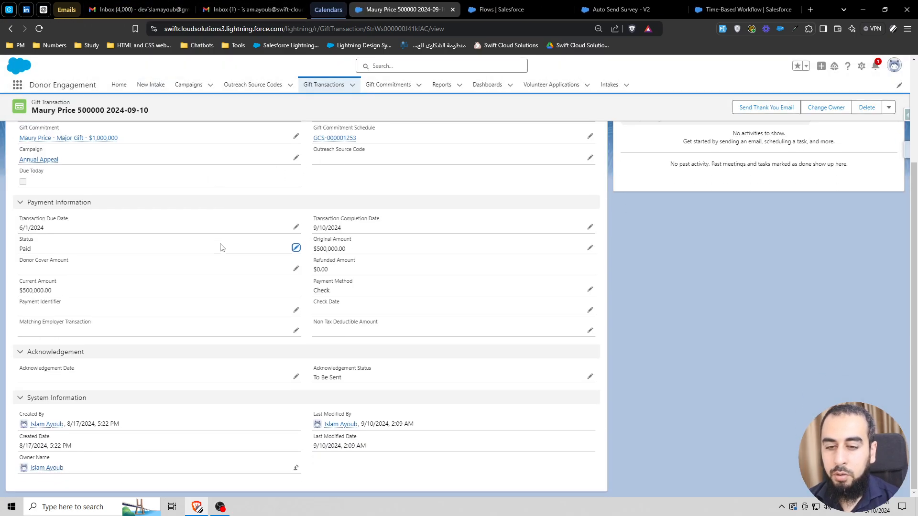
scroll(222, 247, up, 3)
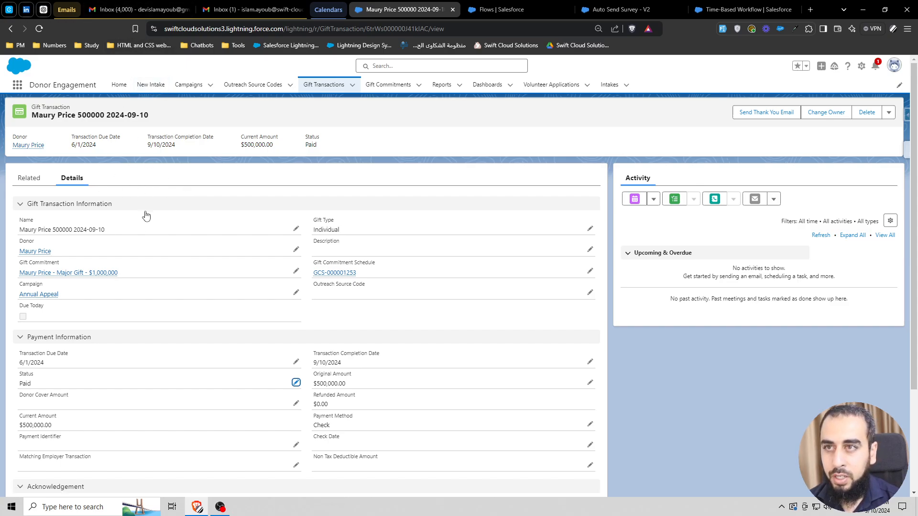
Open the Dummy Business Account600 gift transaction from the list and copy its name
click(336, 80)
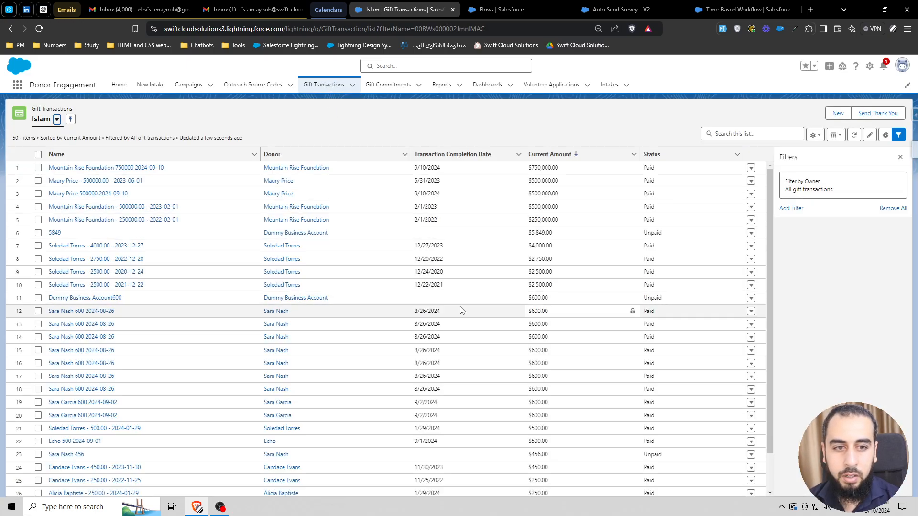
click(74, 298)
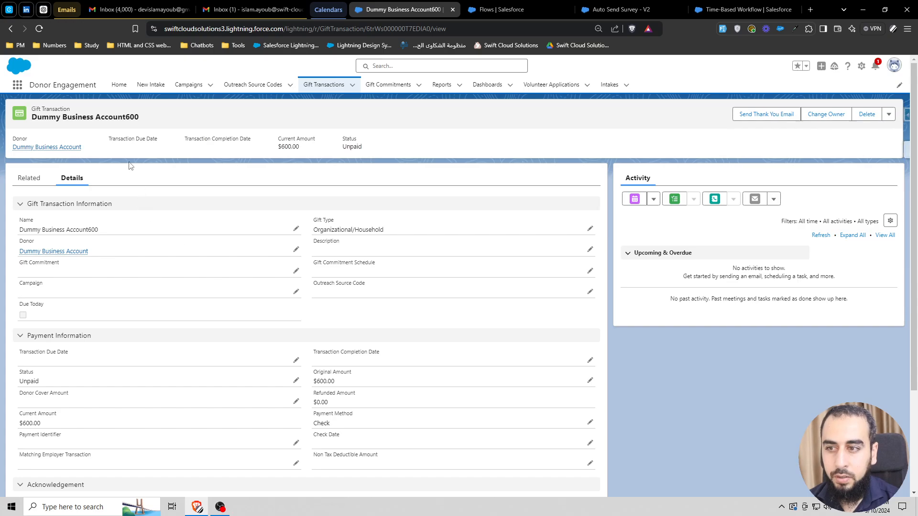
click(119, 118)
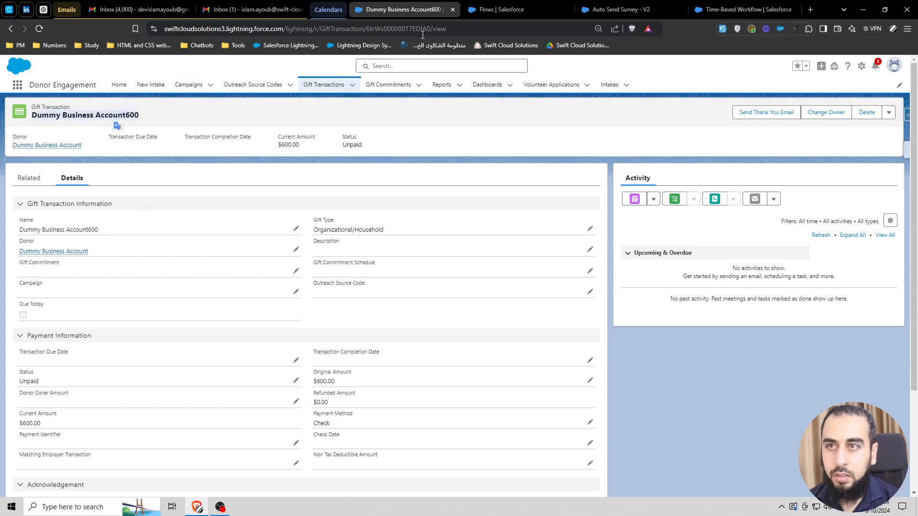
Close the Time-Based Workflow page and set up a flow debug run for the After 24 Hours path as if the record is Updated
click(745, 10)
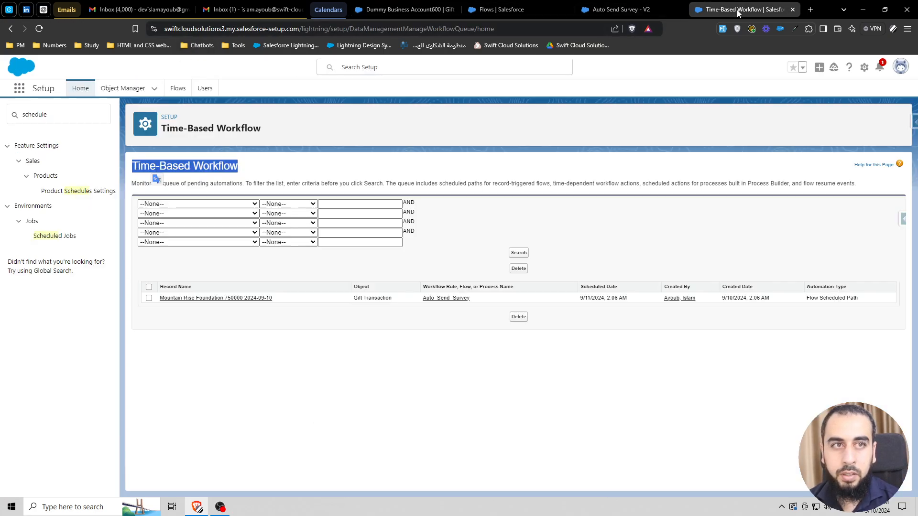
click(792, 10)
click(701, 88)
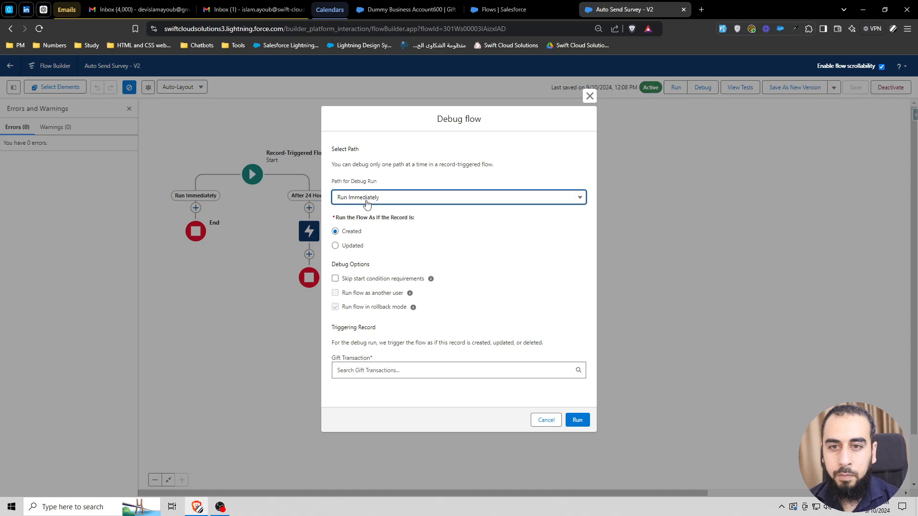
click(367, 203)
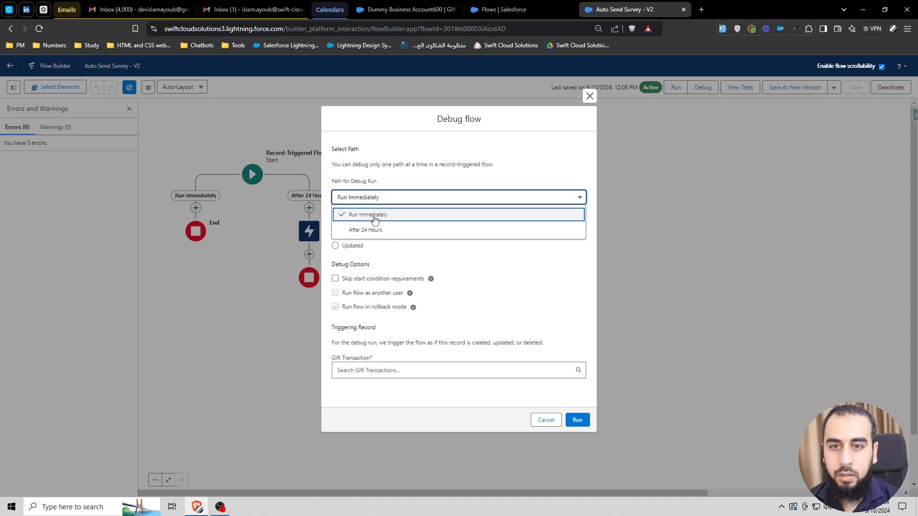
click(381, 228)
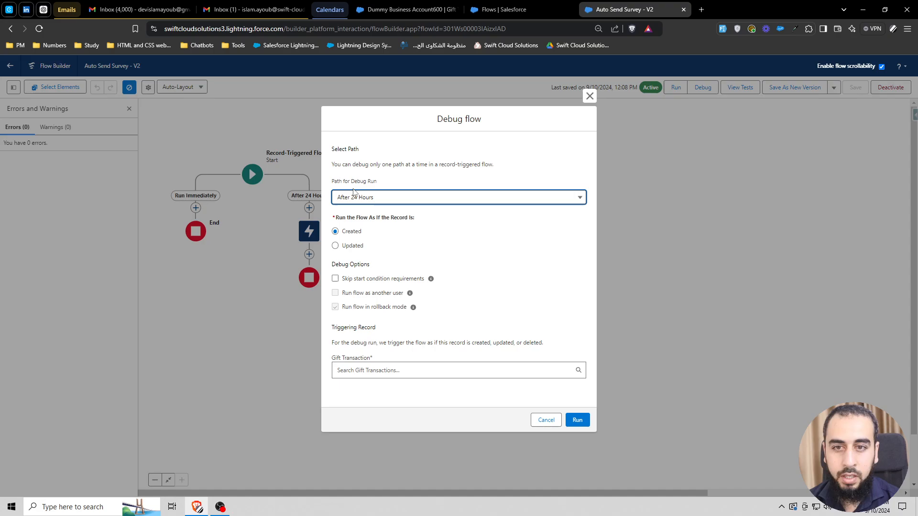
click(335, 246)
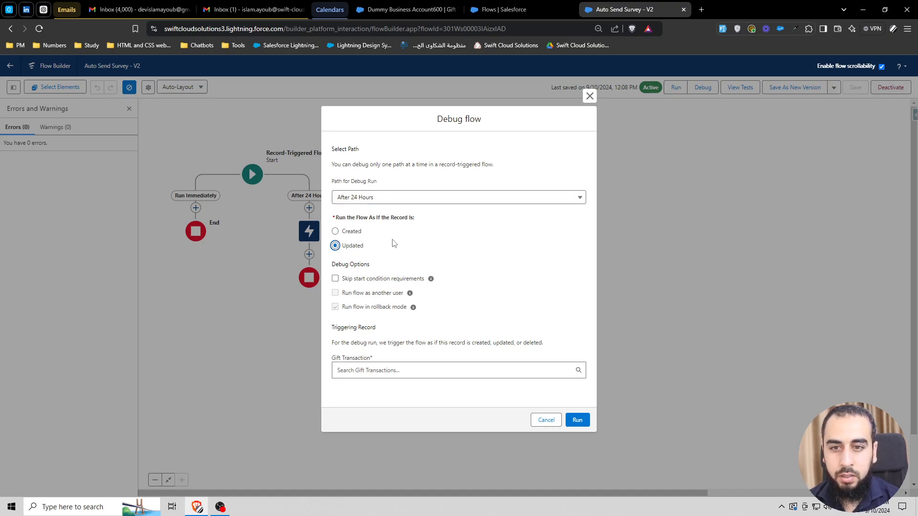
Choose the Dummy Business Account600 gift transaction as the triggering record for the debug run
click(448, 238)
click(372, 367)
text(Dummy Business Account600)
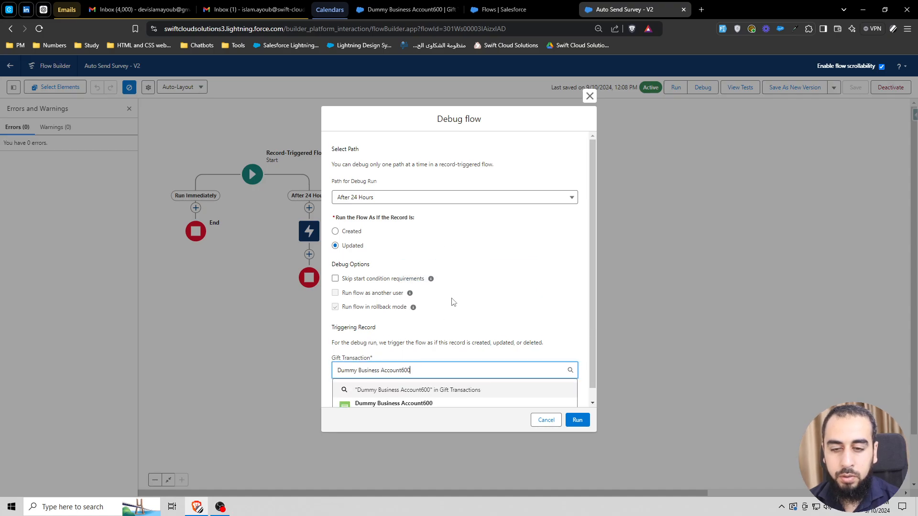
click(416, 401)
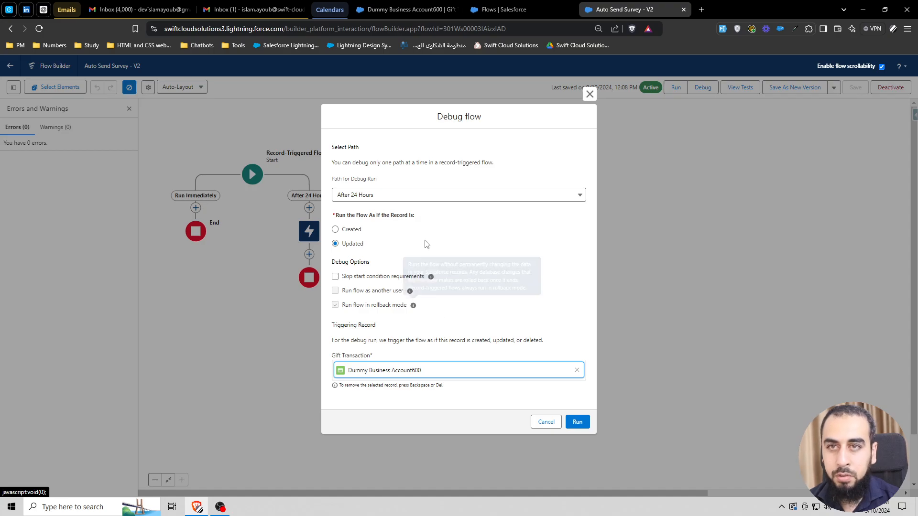
click(407, 9)
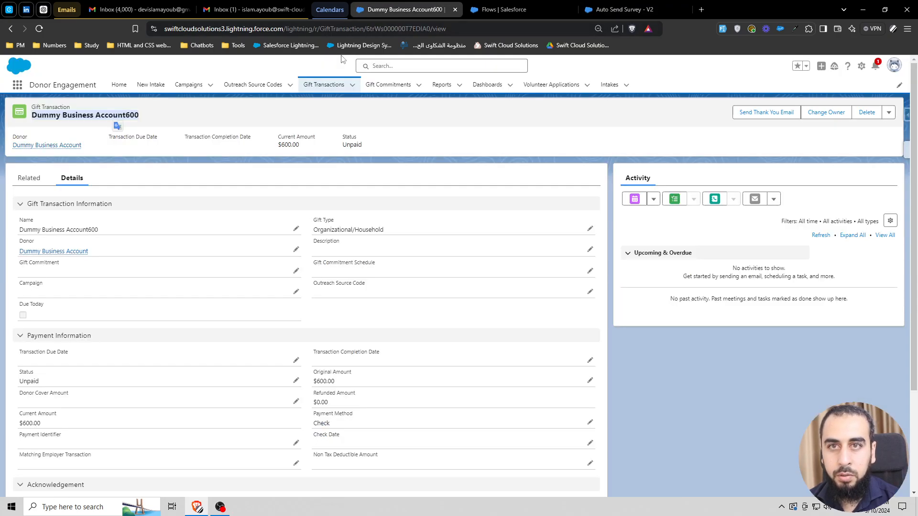
click(323, 85)
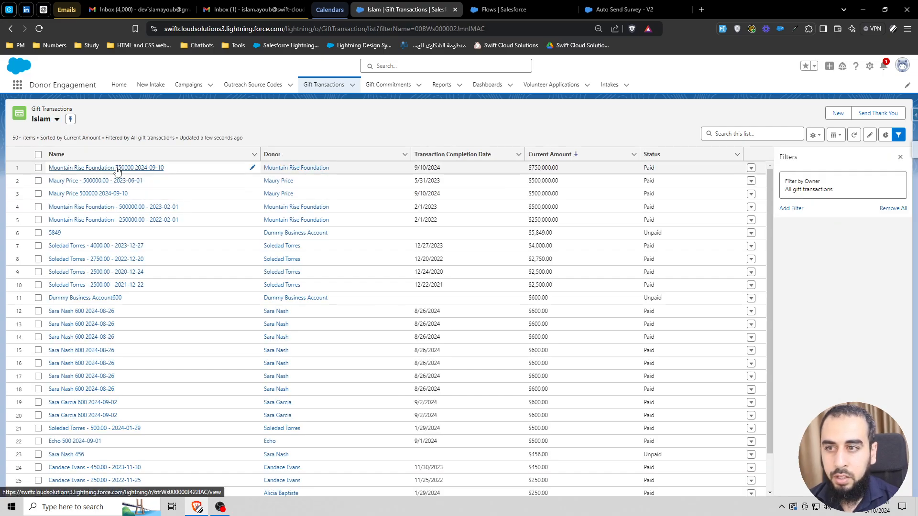
click(129, 168)
drag(203, 116, 29, 115)
key(ctrl+c)
click(616, 6)
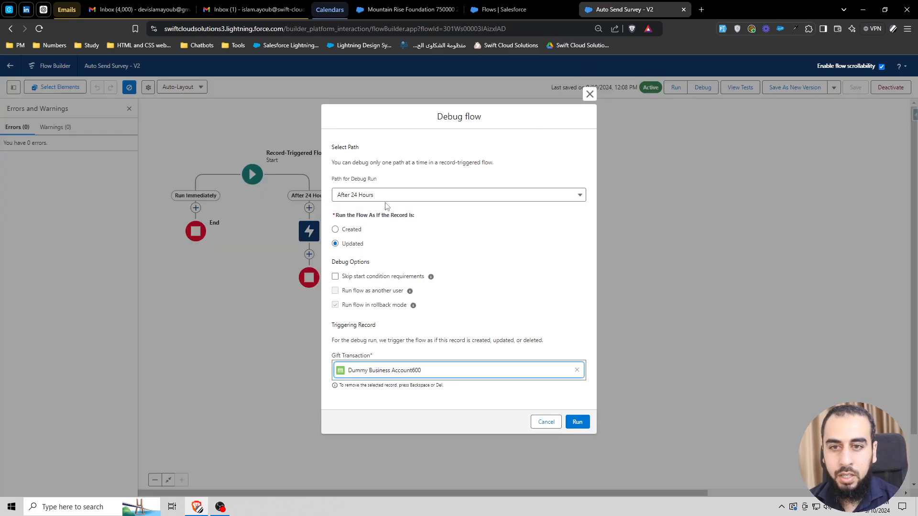
click(577, 370)
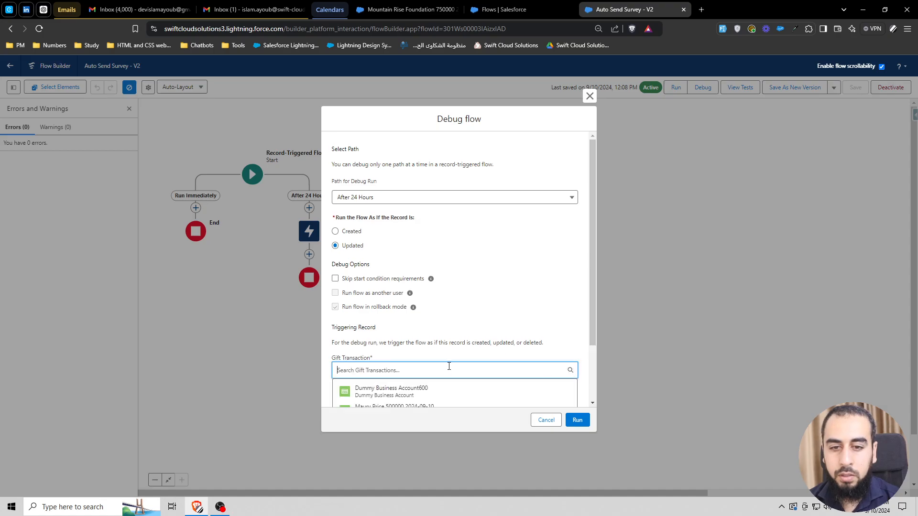
key(ctrl+v)
click(446, 404)
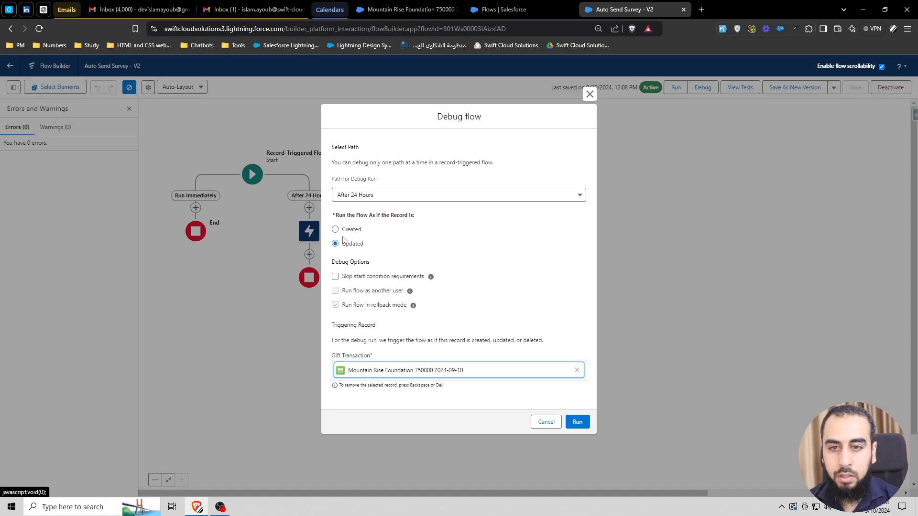
Run the debug as if the record is Created and expand the Send Email details in the debug log
click(335, 229)
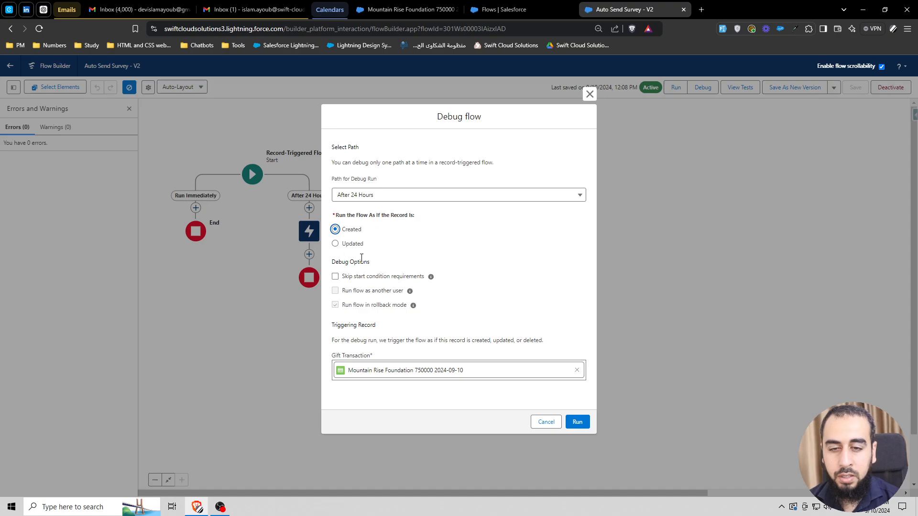
click(578, 422)
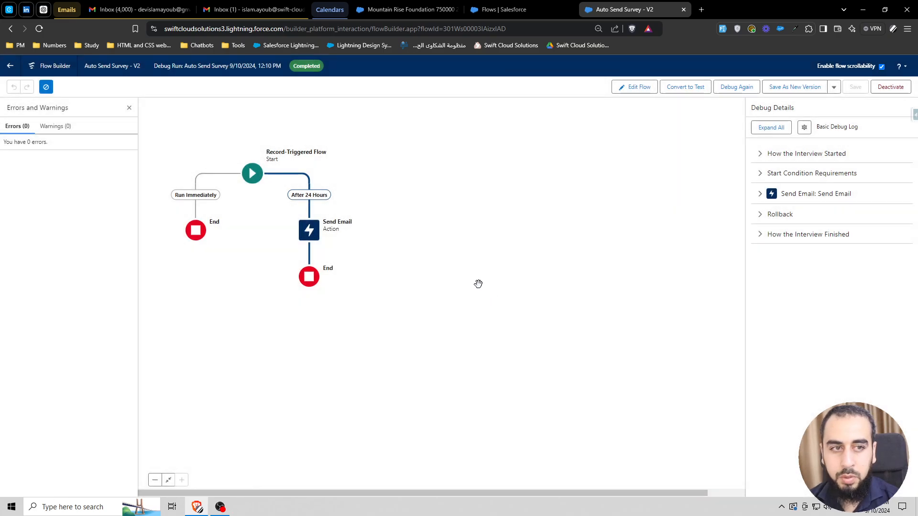
click(812, 196)
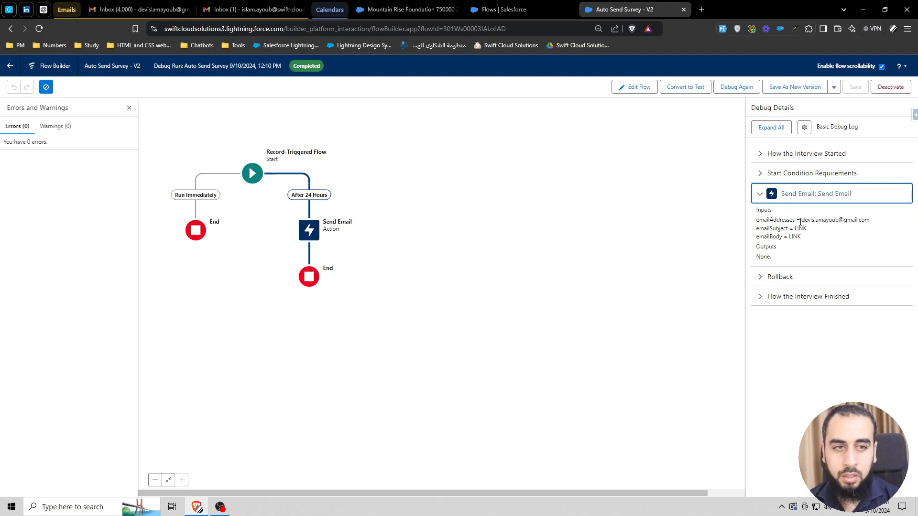
Switch to the Gmail inbox, refresh it, open the received LINK email, and return to the flow's debug results in Flow Builder
click(138, 9)
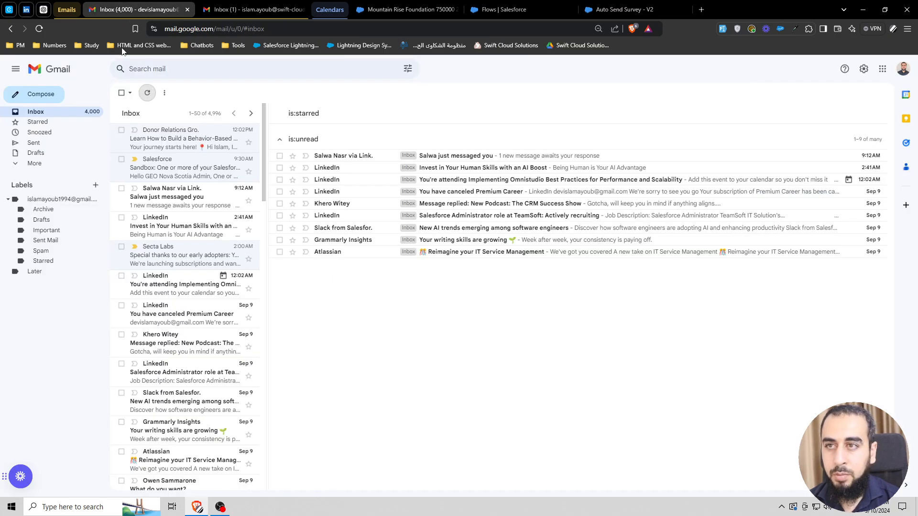
click(149, 92)
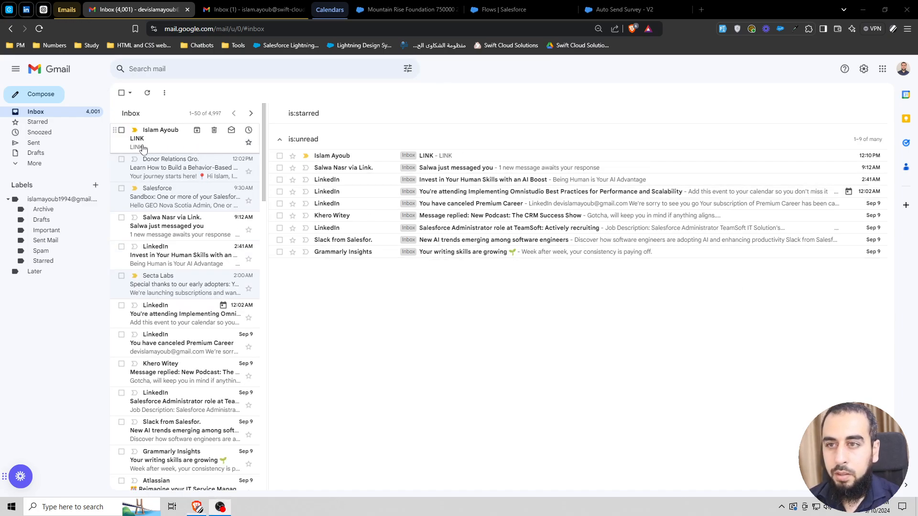
click(143, 149)
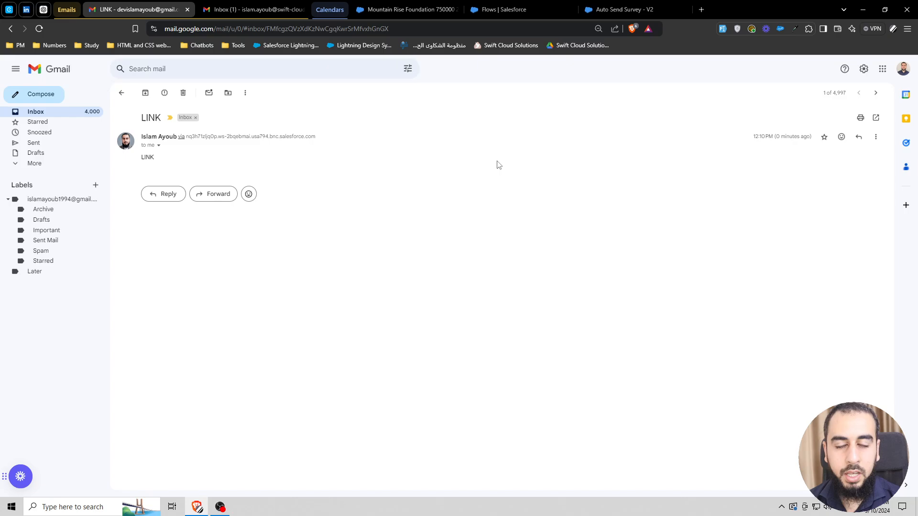
click(626, 8)
click(395, 83)
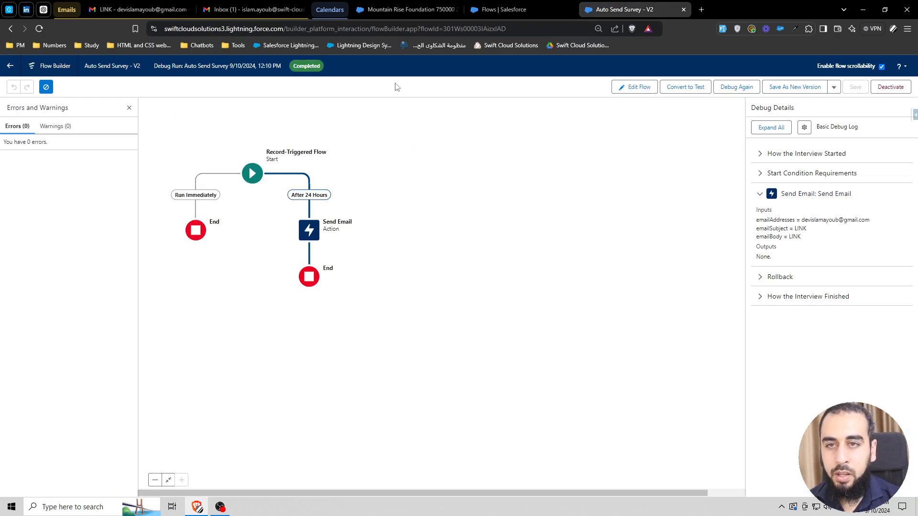